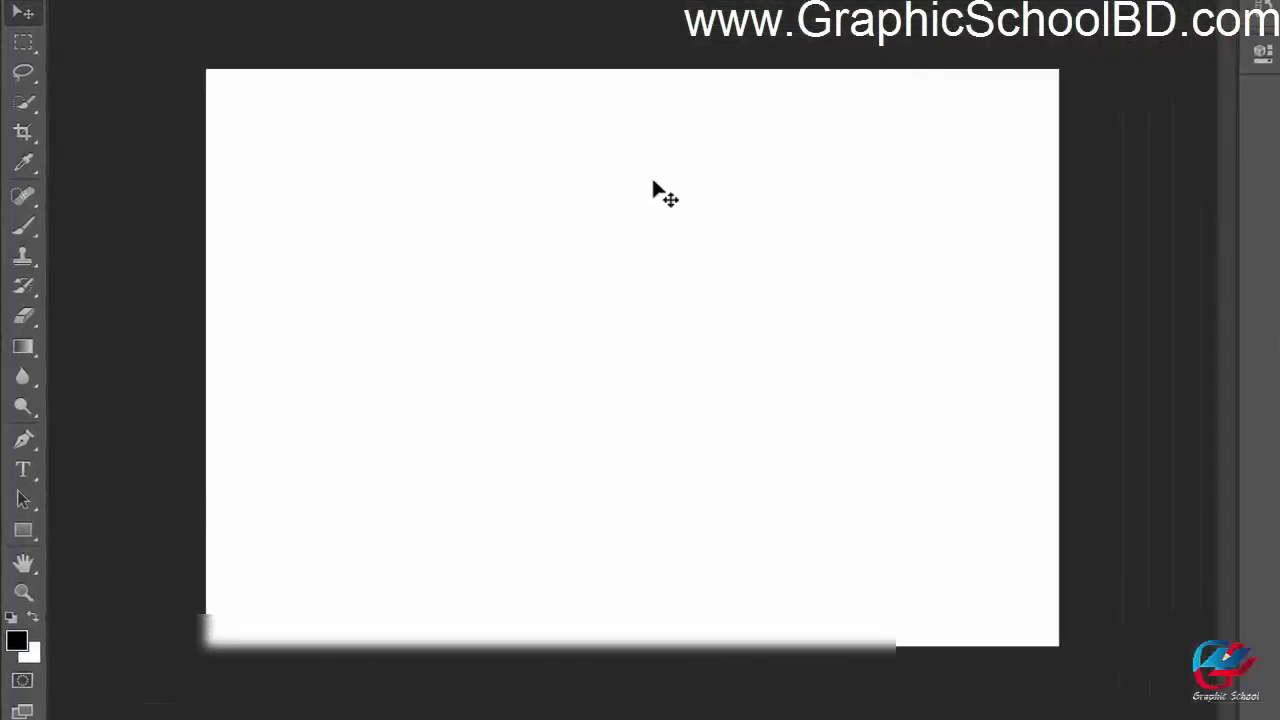
Add a text layer reading "Graphic School" near the top of the blank canvas
left_click(31, 463)
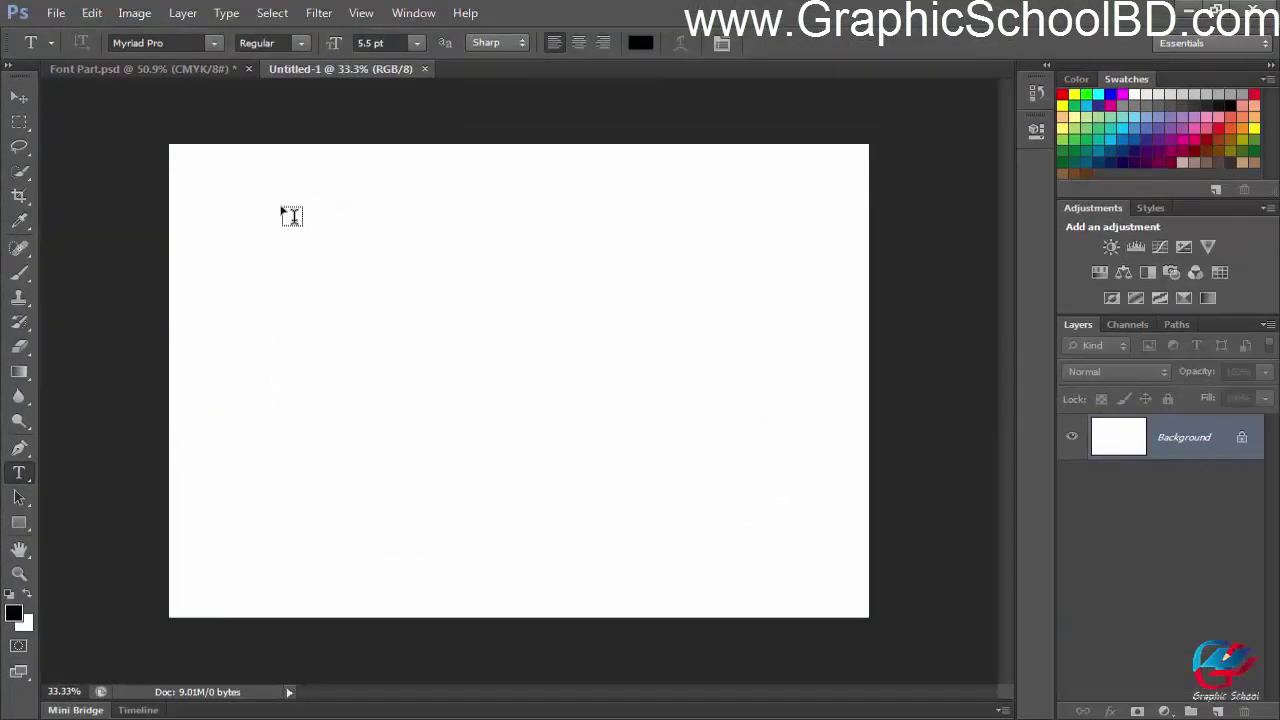
left_click(343, 146)
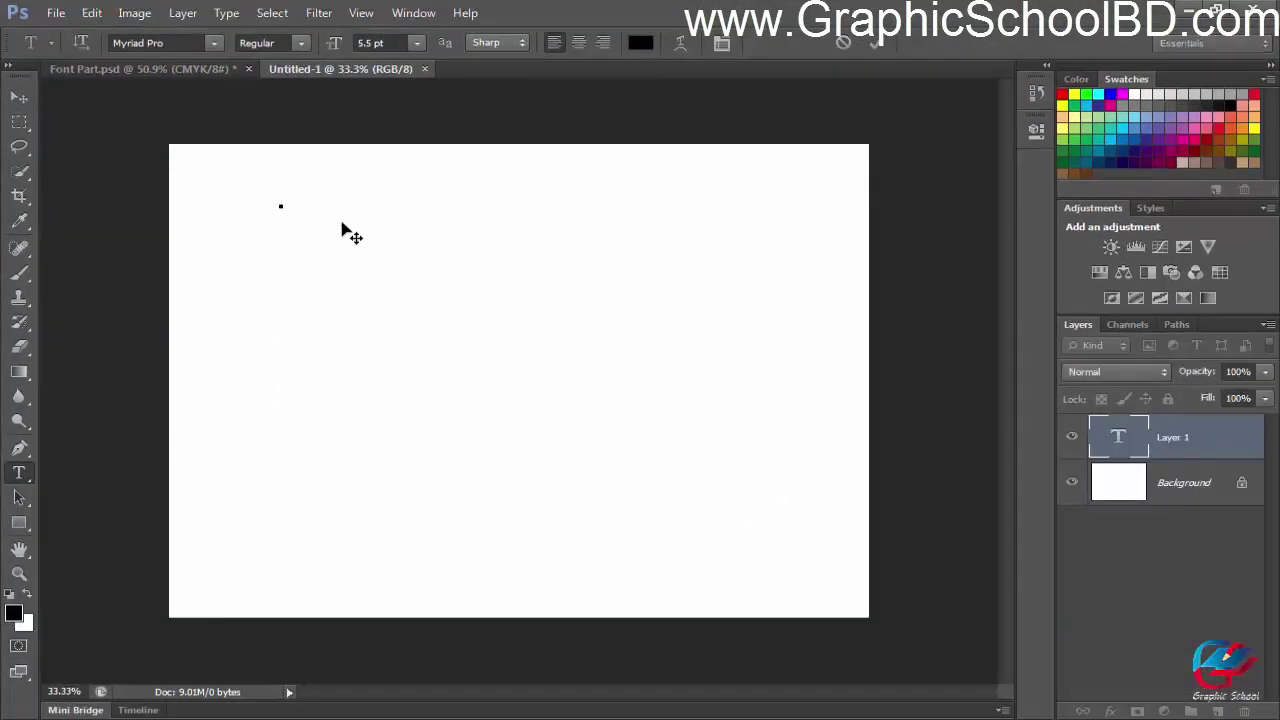
type("asdasd")
type("school")
key("ctrl+Return")
Scale the "Graphic School" text up to about 775% and place it near the canvas's upper-left corner
key("ctrl+t")
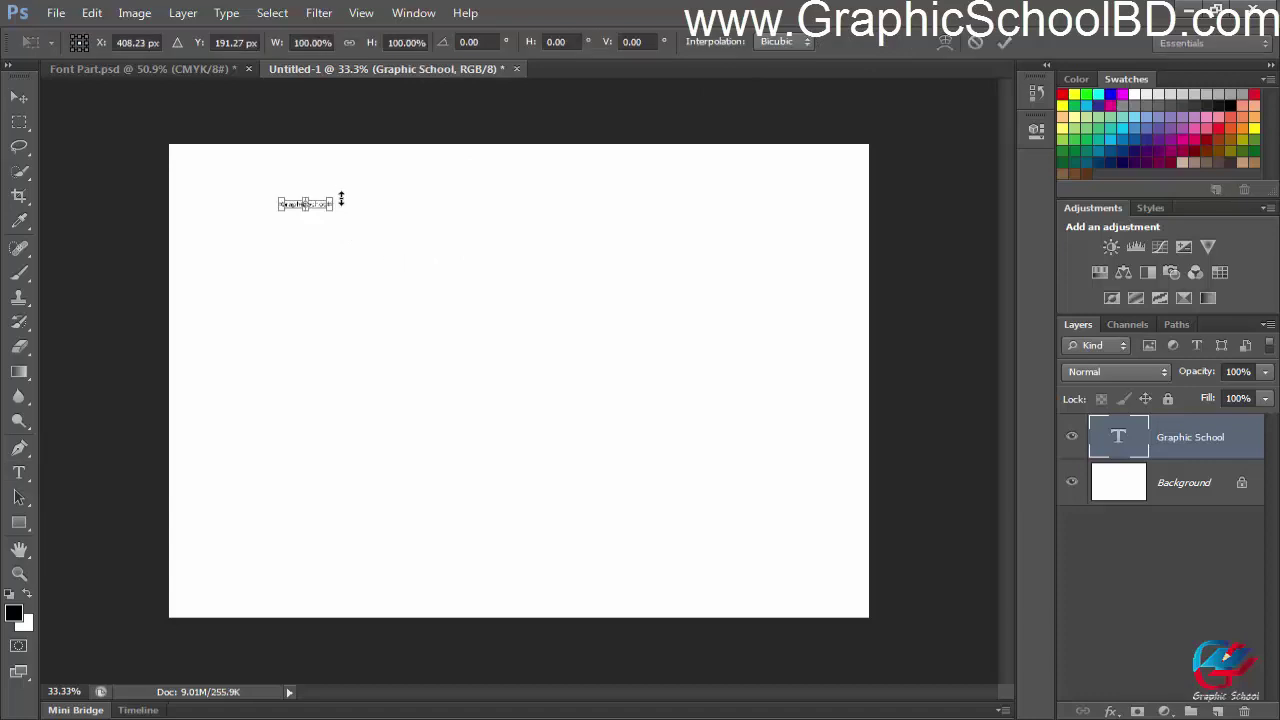
left_click_drag(335, 198, 494, 156)
left_click_drag(446, 199, 518, 201)
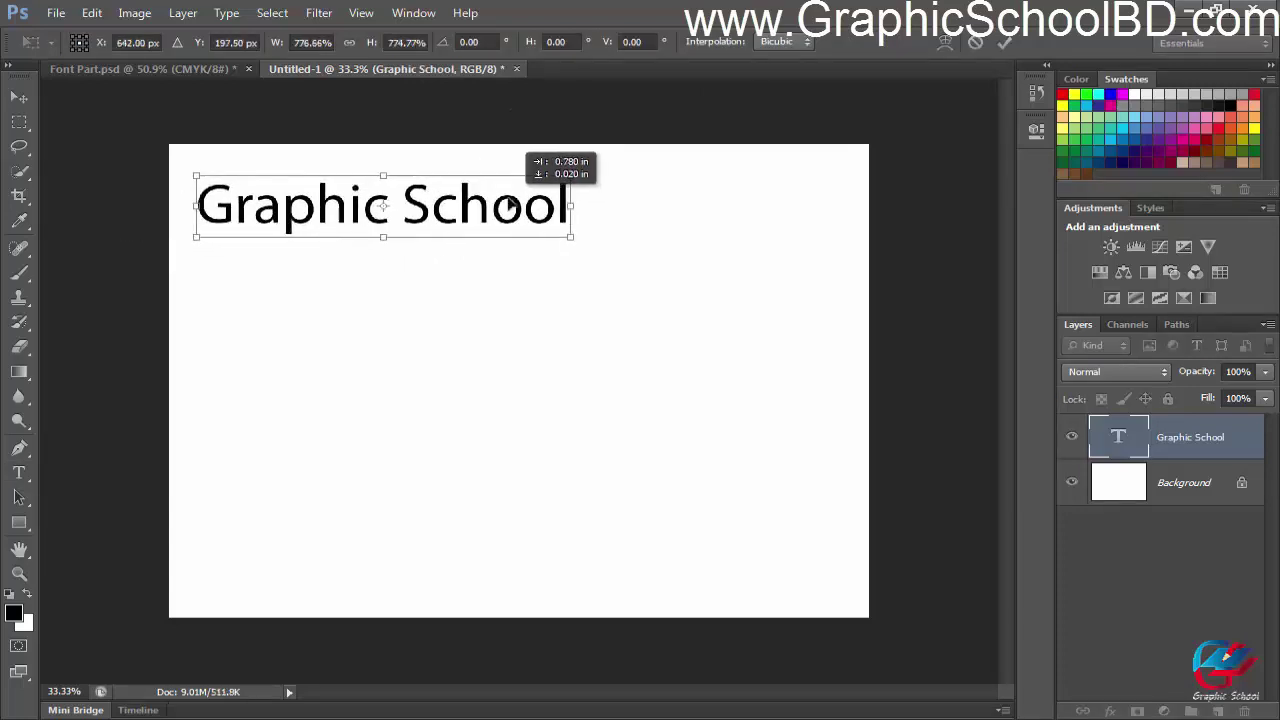
key("Return")
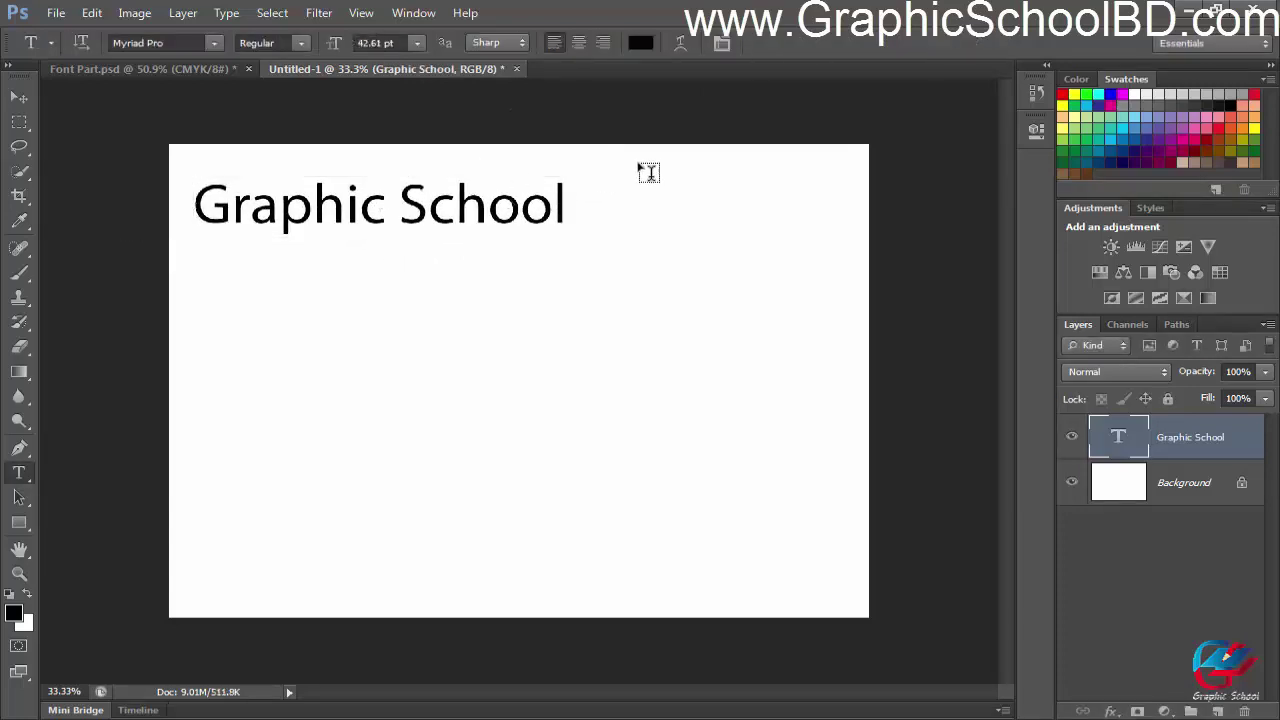
Add a "Graphic Design course" text layer below the heading and enlarge it to about 27 pt
left_click(218, 300)
type("Graphic")
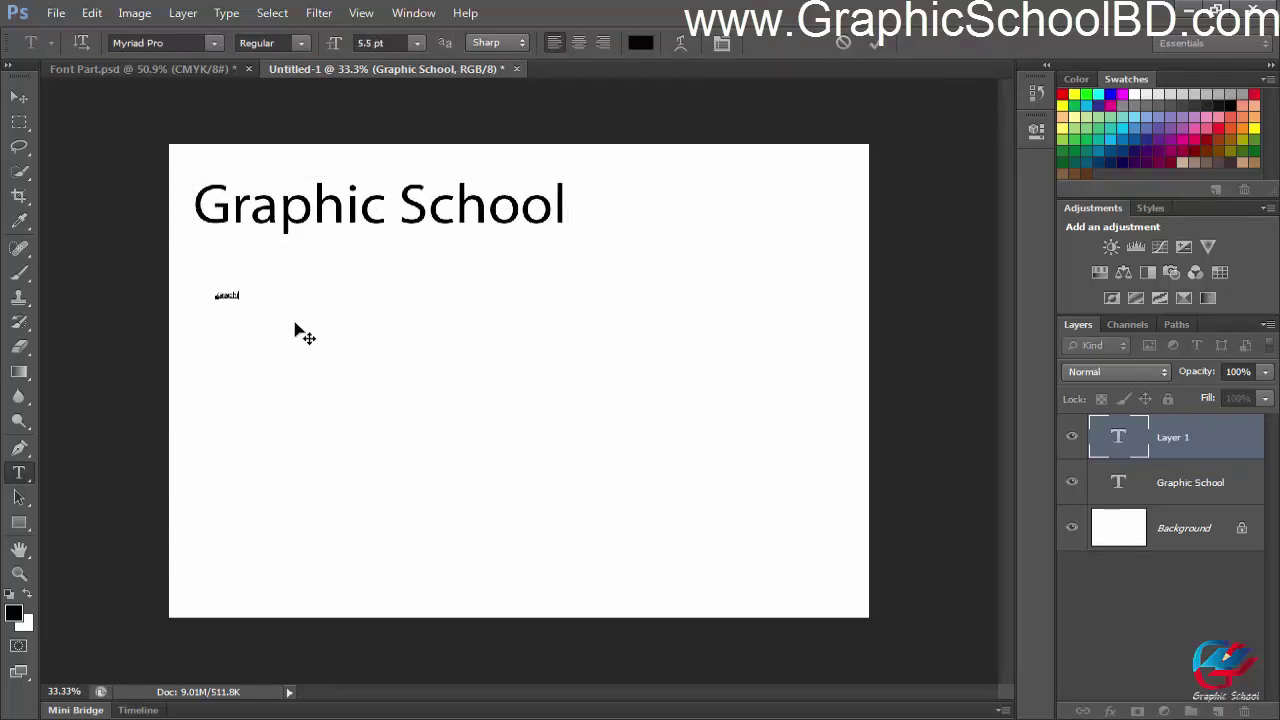
type(" School")
left_click(878, 43)
key("ctrl+t")
left_click_drag(290, 293, 543, 298)
key("Return")
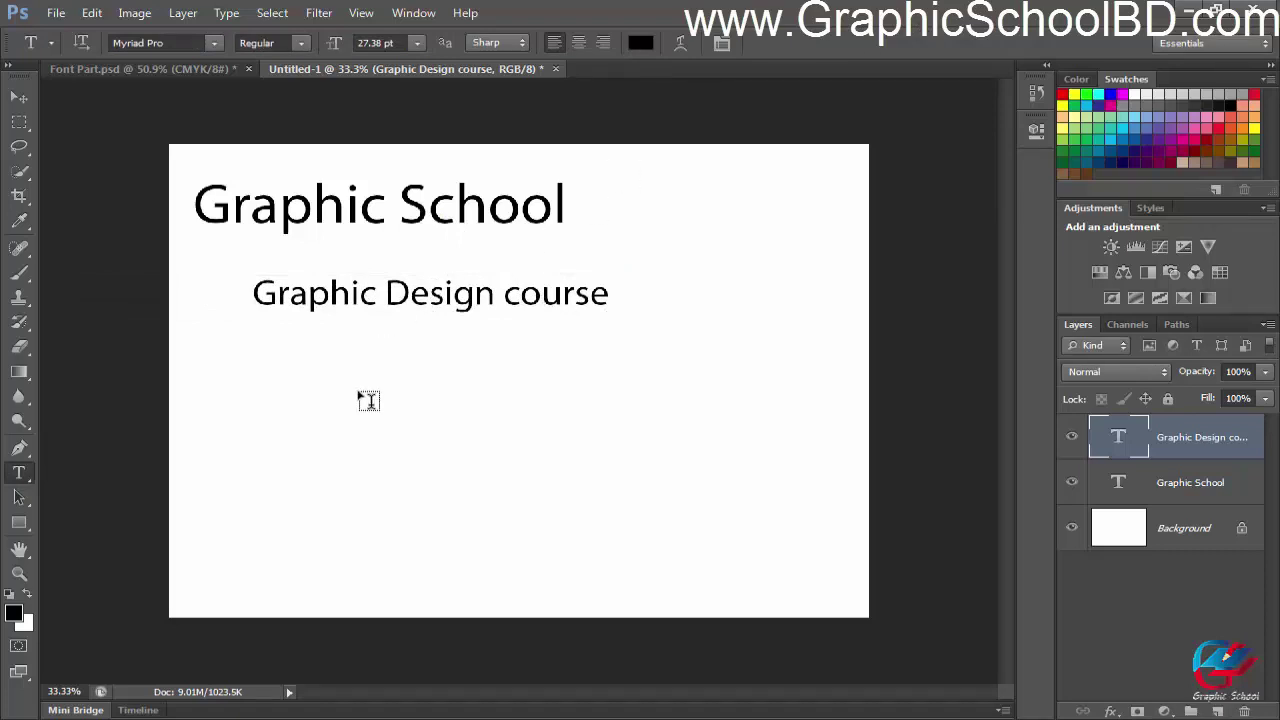
Add a byline text layer with "By" and the author's name in the lower canvas, scaled up to about 505%
left_click(254, 470)
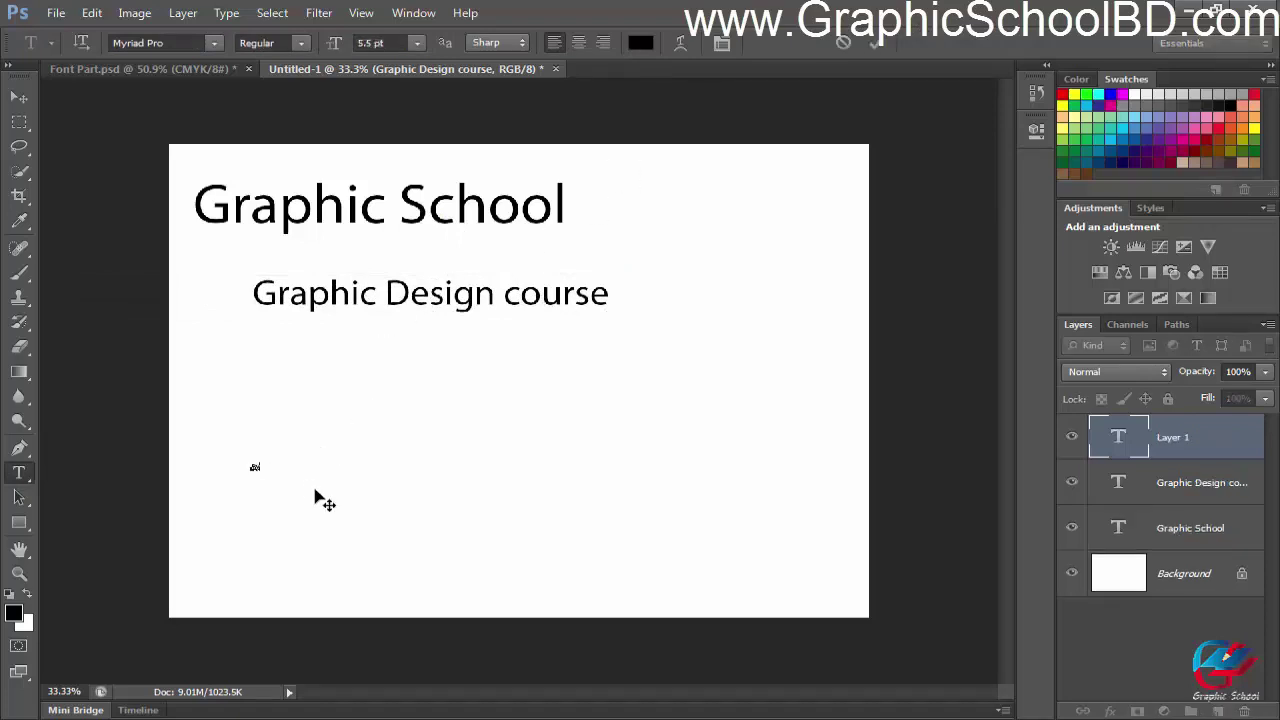
type("By Mamunur Rashid")
left_click(873, 42)
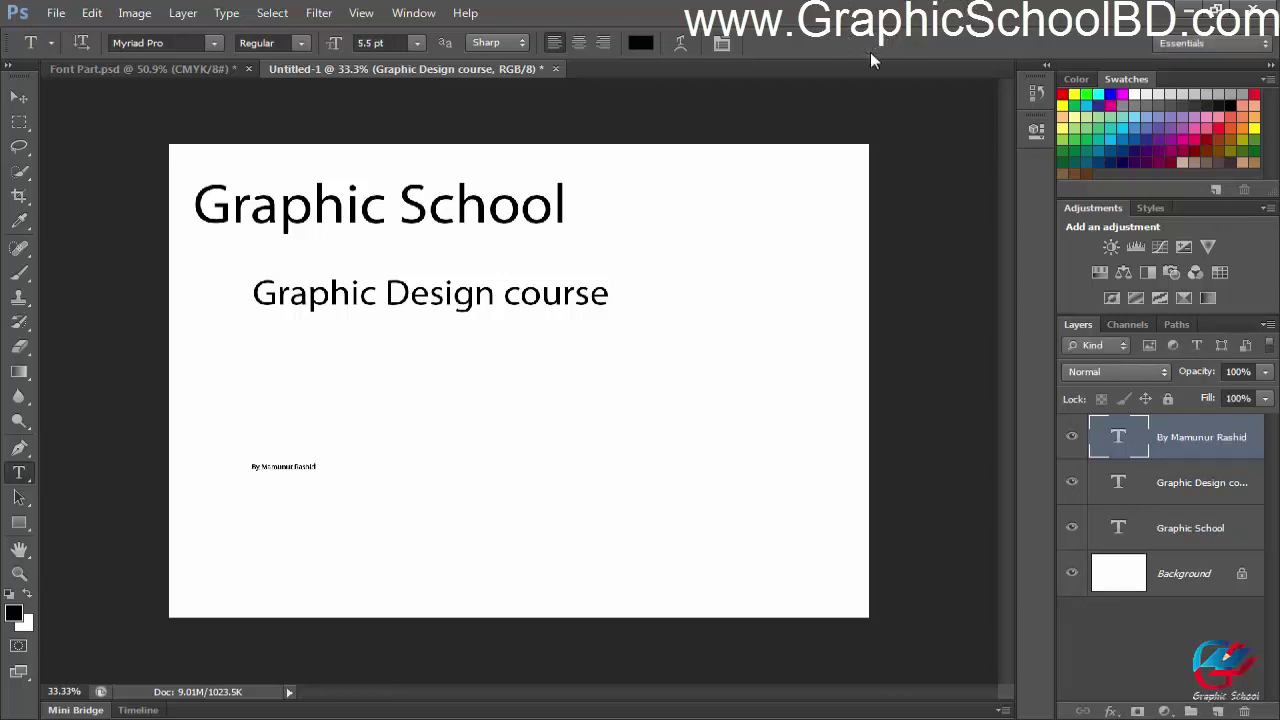
key("ctrl+t")
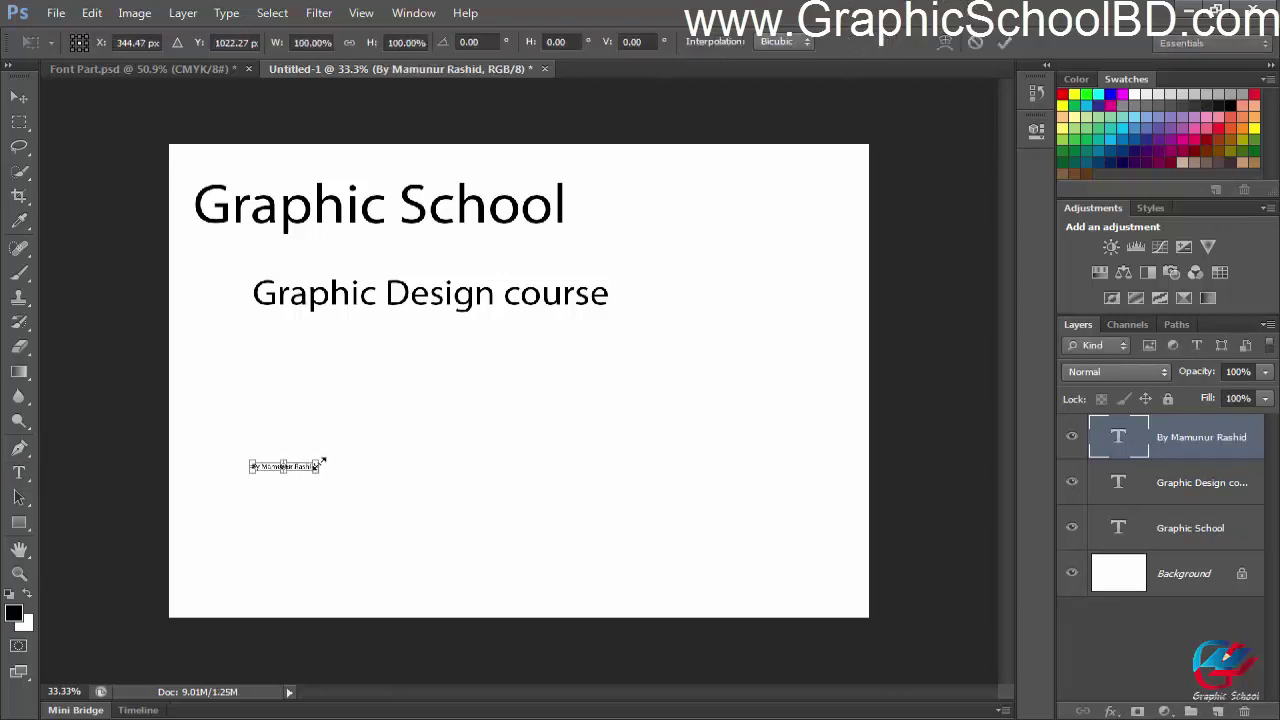
left_click_drag(319, 461, 486, 431)
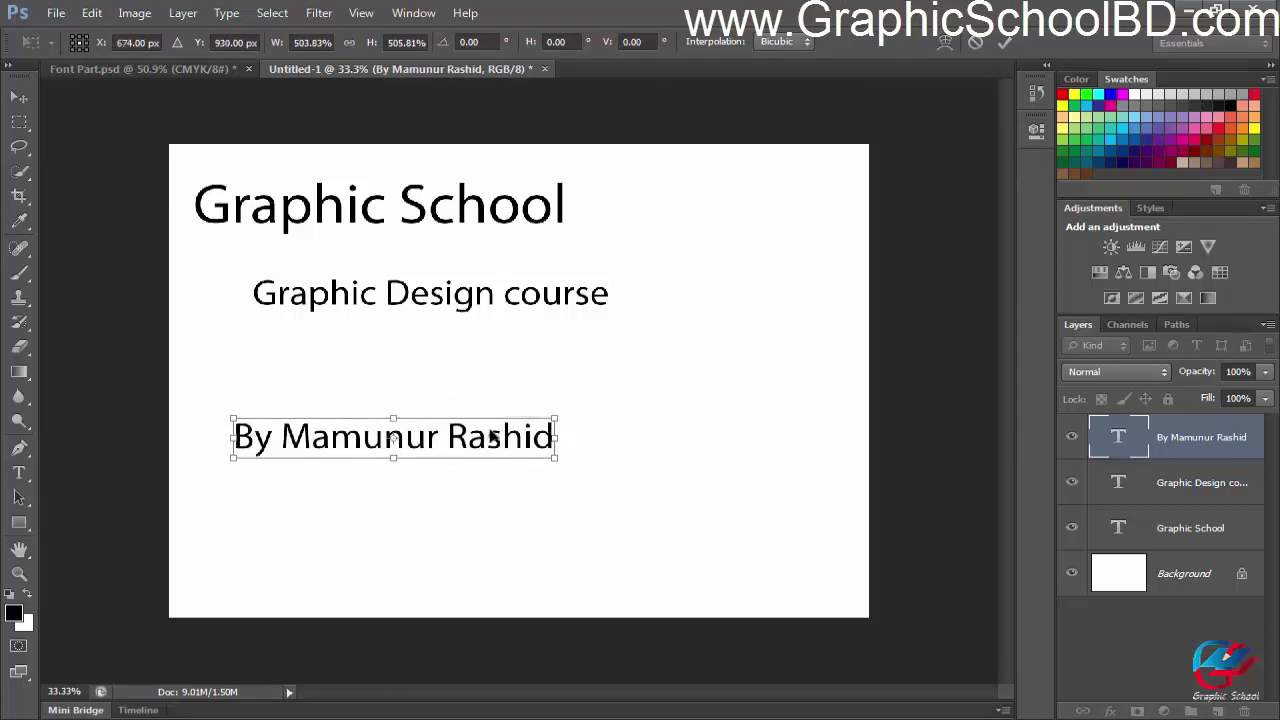
left_click(1006, 42)
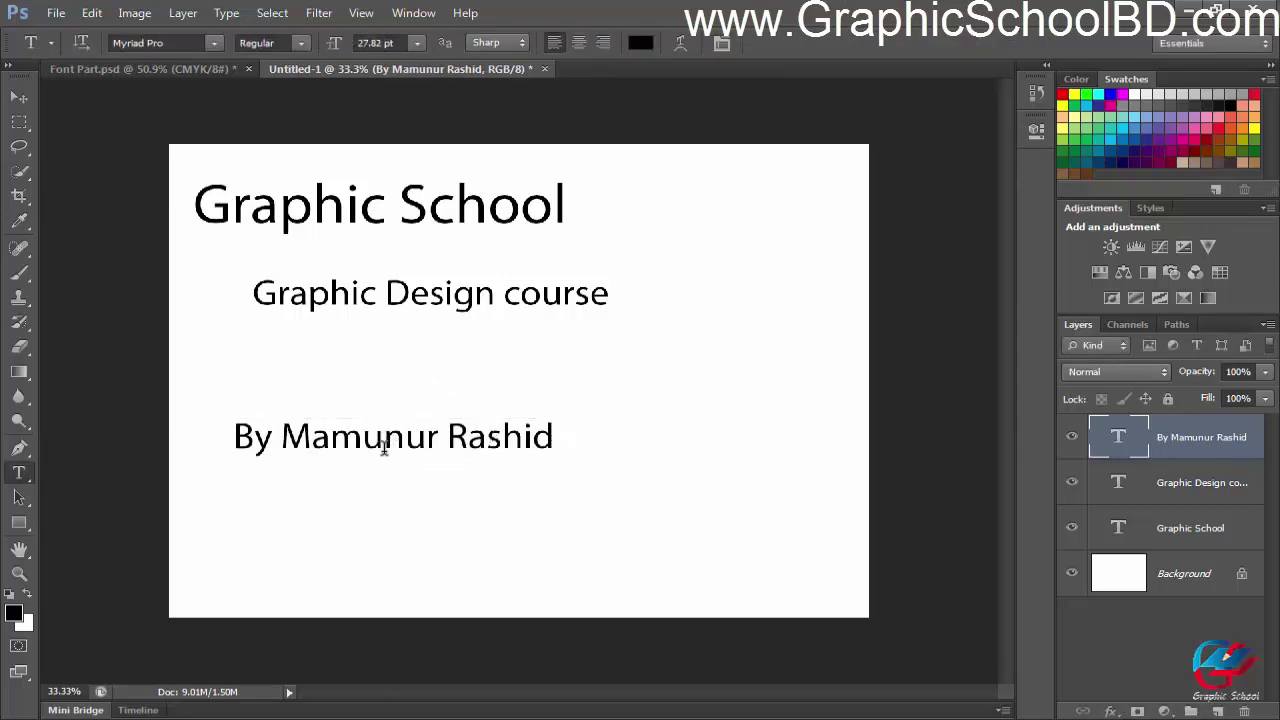
Move the byline slightly to the right and the "Graphic Design course" text slightly down and left
key("v")
left_click_drag(403, 451, 458, 447)
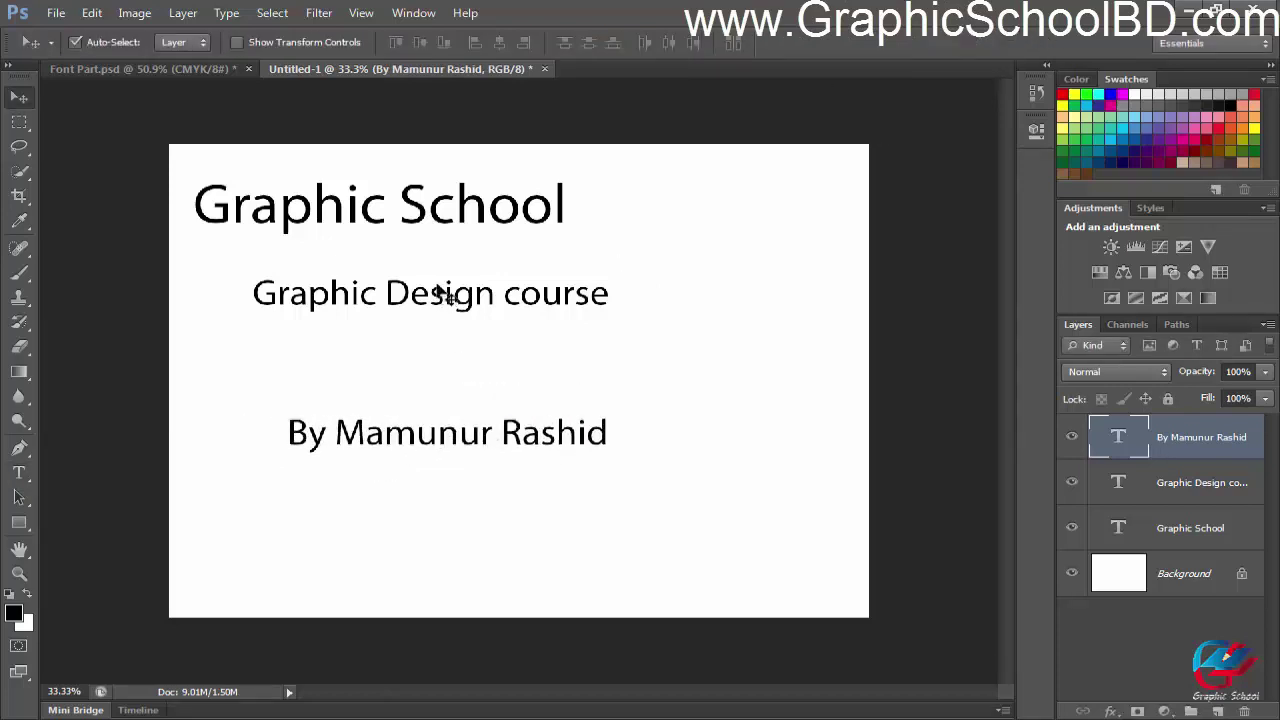
left_click_drag(414, 321, 396, 339)
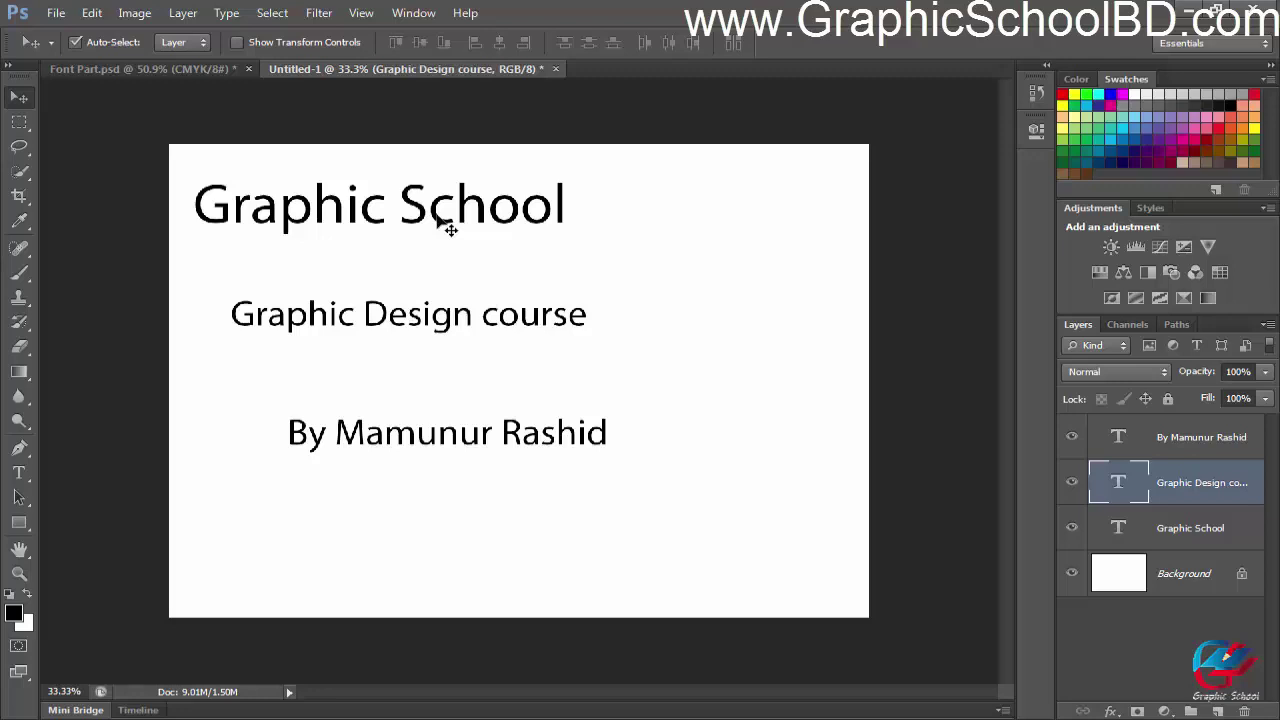
Examine the three text layers by selecting them individually and together, with the Move tool active
left_click(1142, 452)
left_click(1158, 492)
left_click(1168, 522)
left_click(1156, 456)
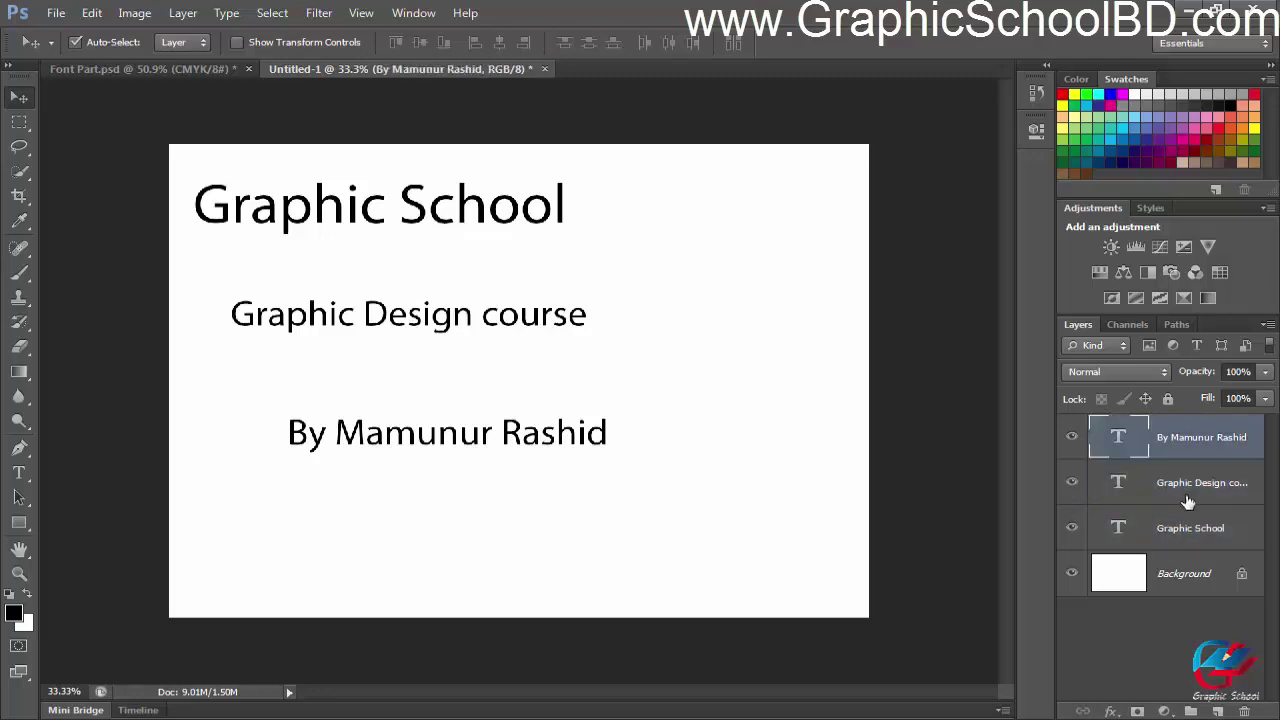
left_click(1154, 498)
left_click(1190, 535)
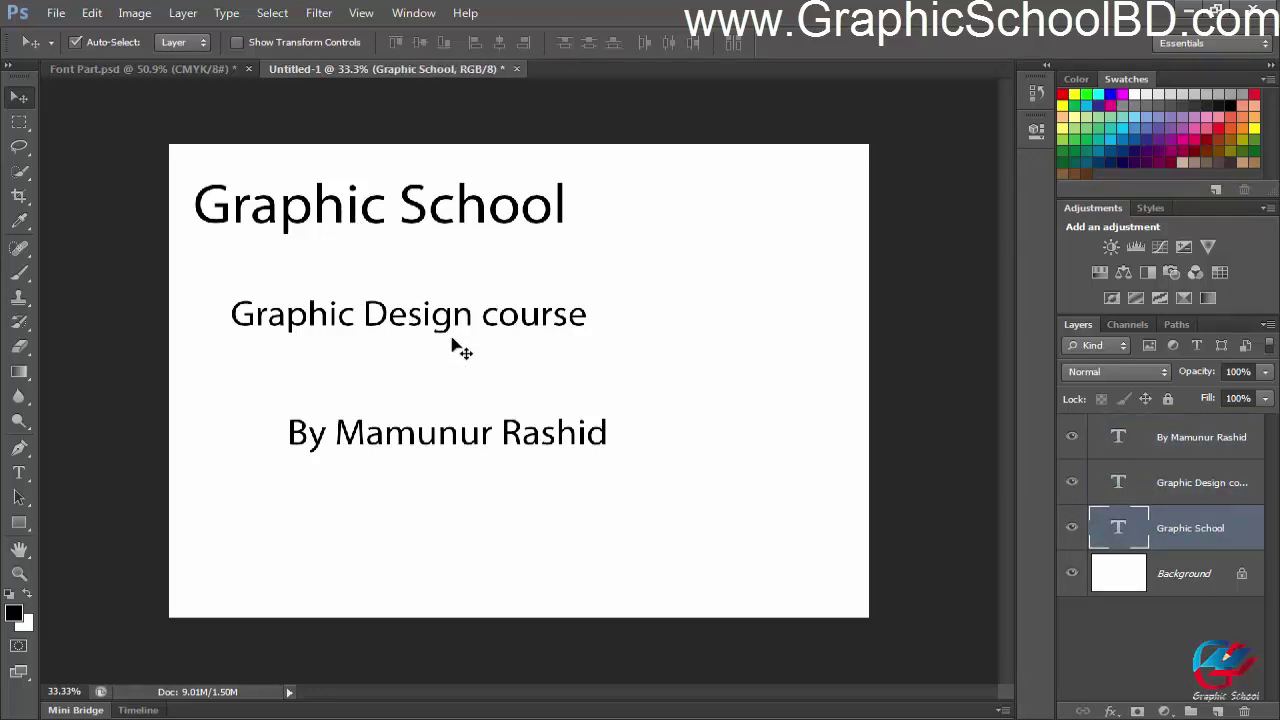
left_click(1193, 458)
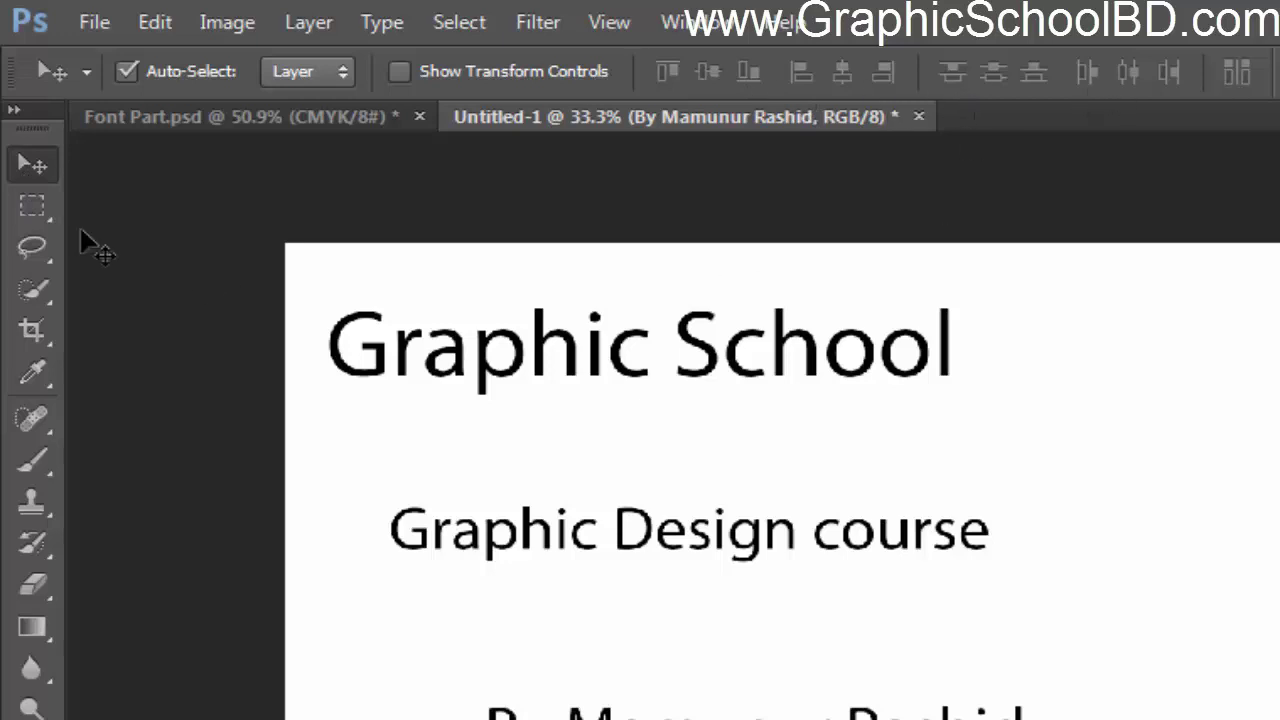
left_click(31, 207)
left_click(32, 165)
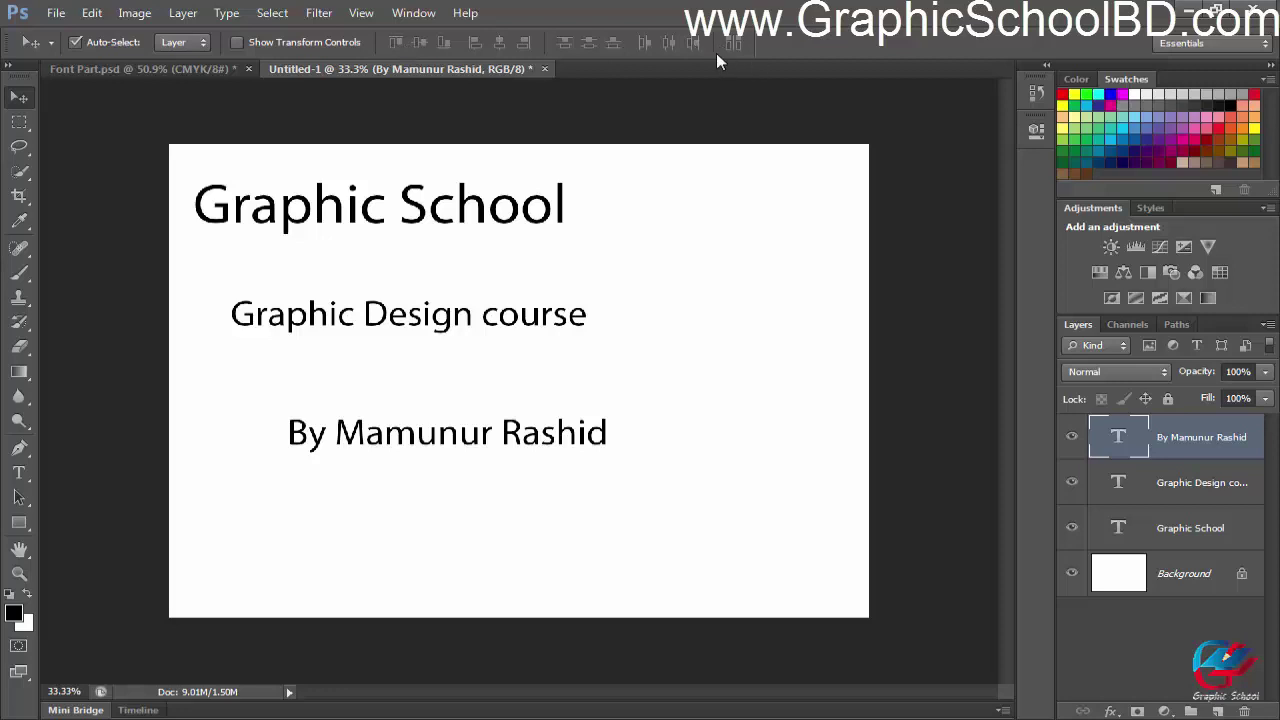
left_click(1188, 490, "ctrl")
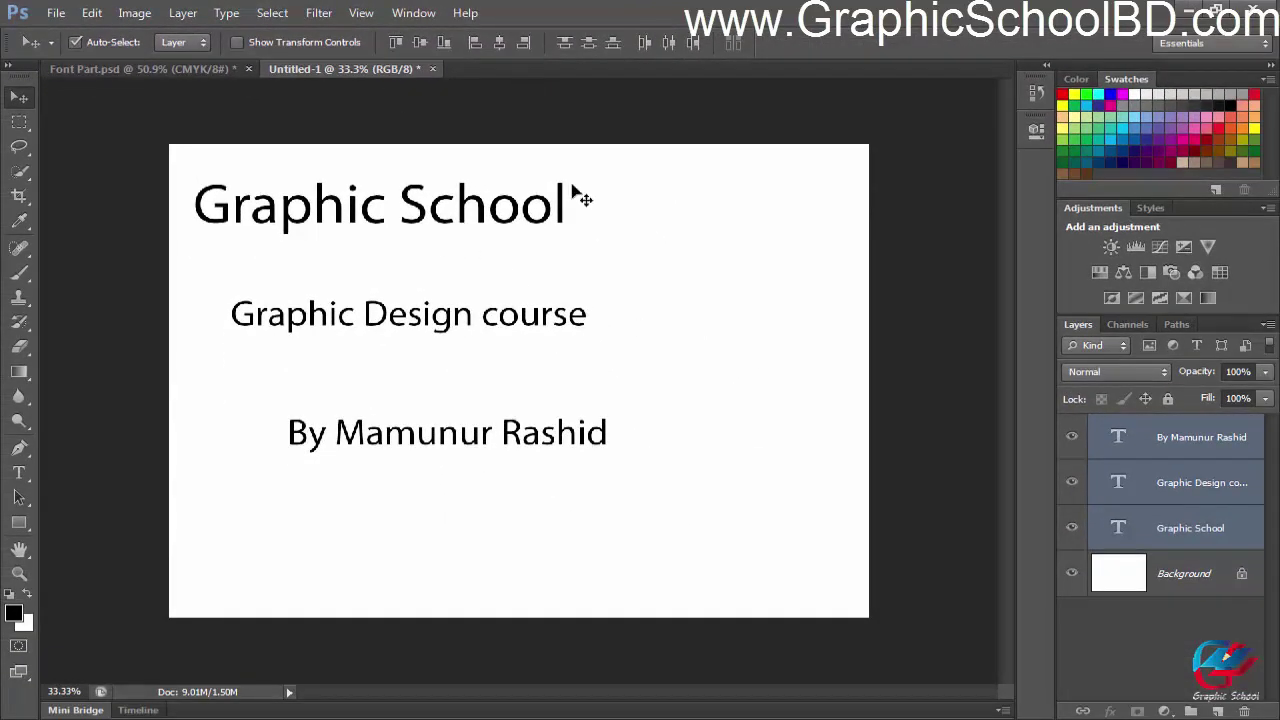
Select the "Graphic Design course" and byline layers and move them together to the right
left_click(1122, 490)
left_click(1150, 450, "ctrl")
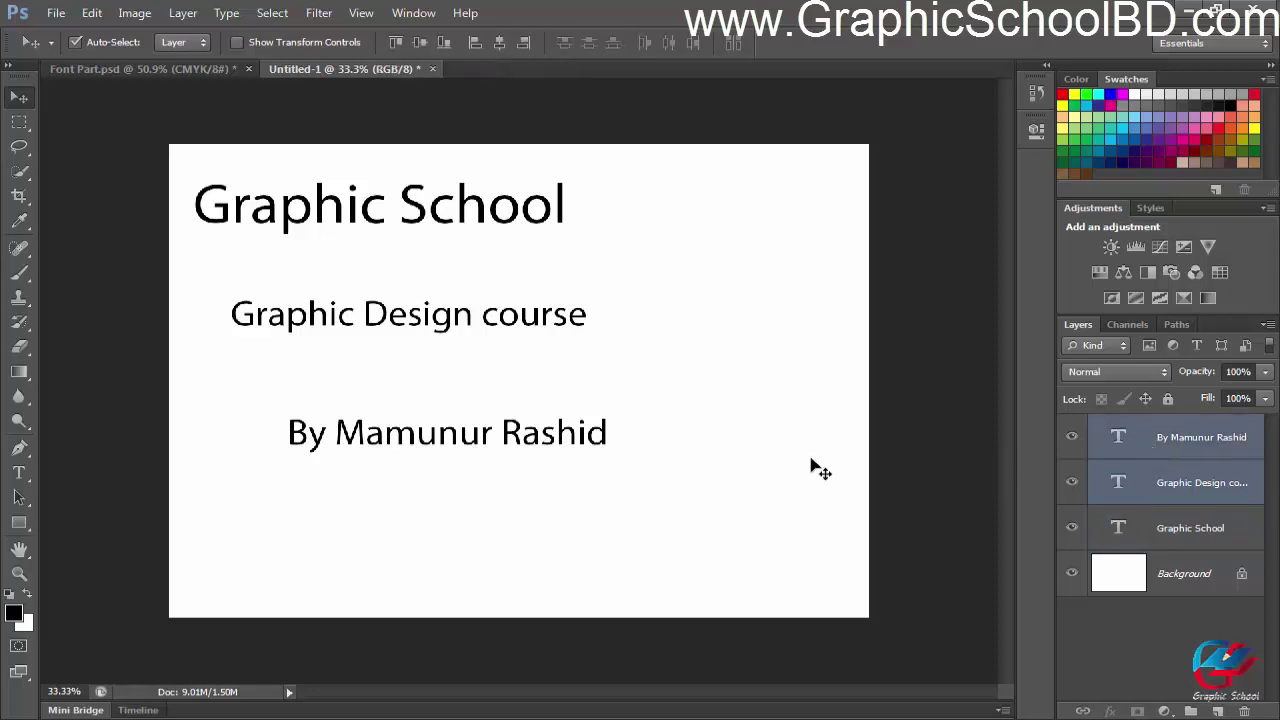
scroll(397, 210, "up", 2)
scroll(383, 240, "down", 3)
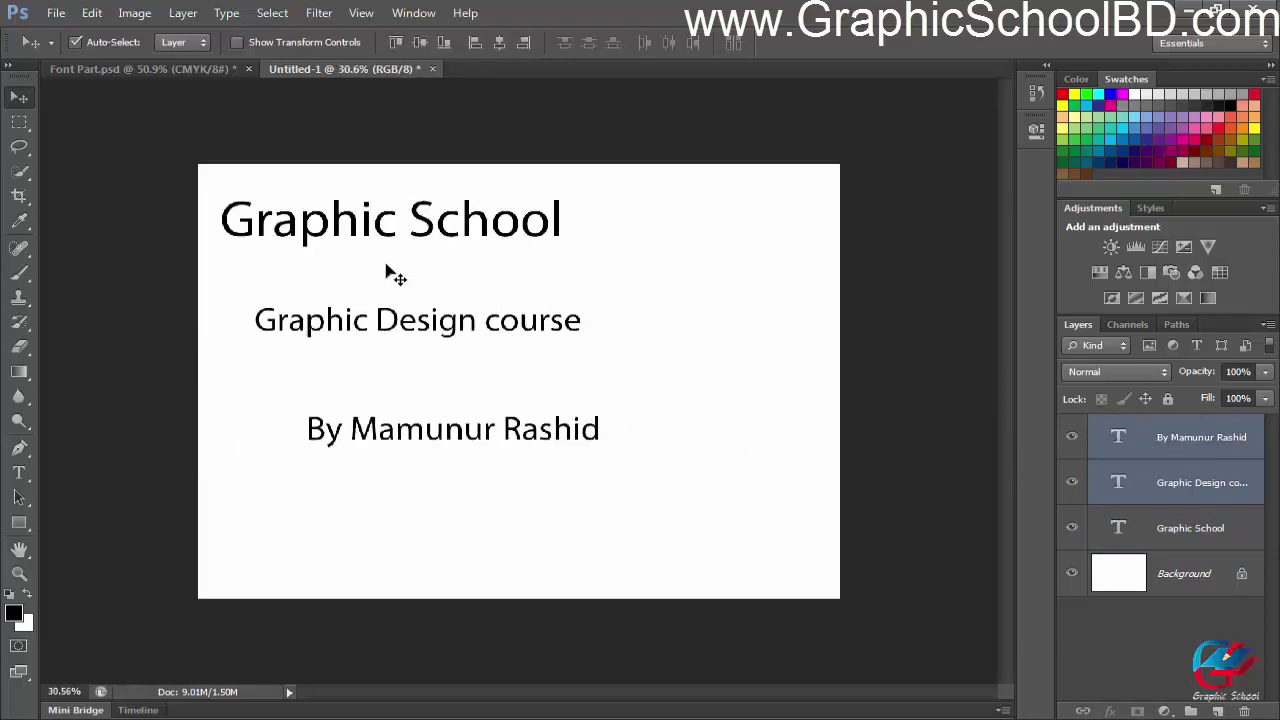
left_click_drag(478, 327, 575, 341)
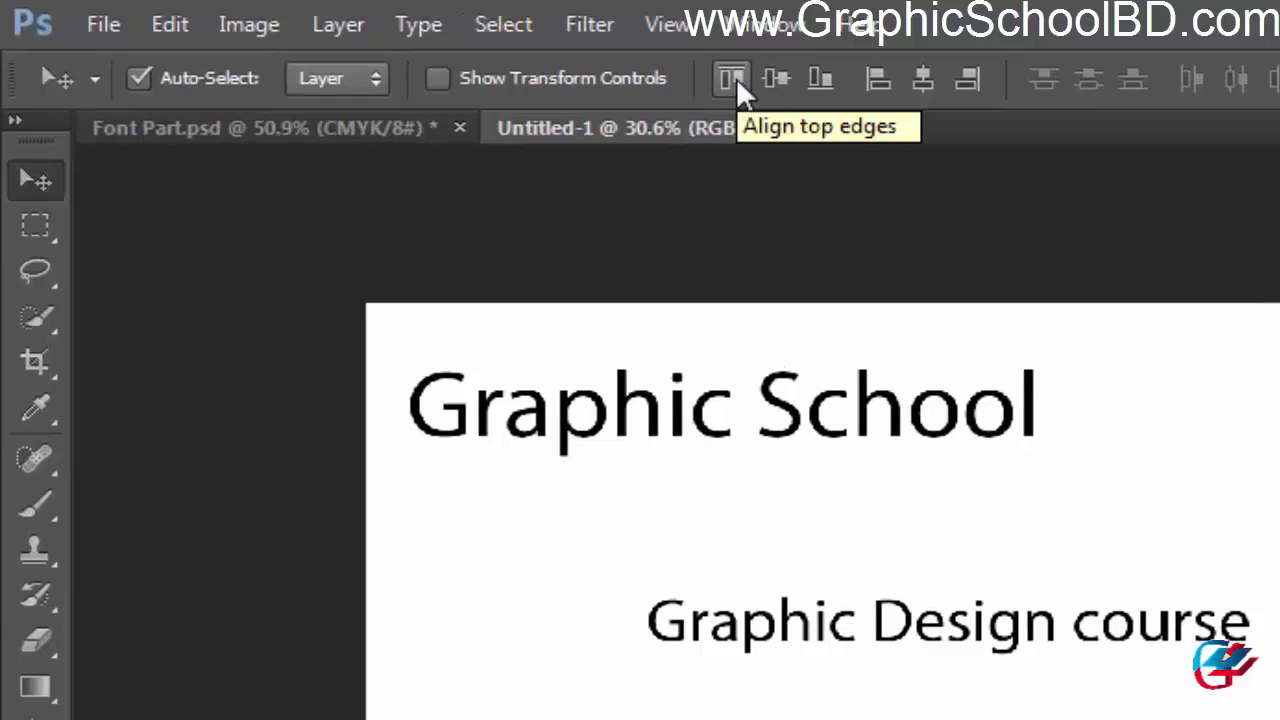
Try aligning the two selected text layers by top edges, vertical centers and bottom edges, undoing each alignment
left_click(735, 79)
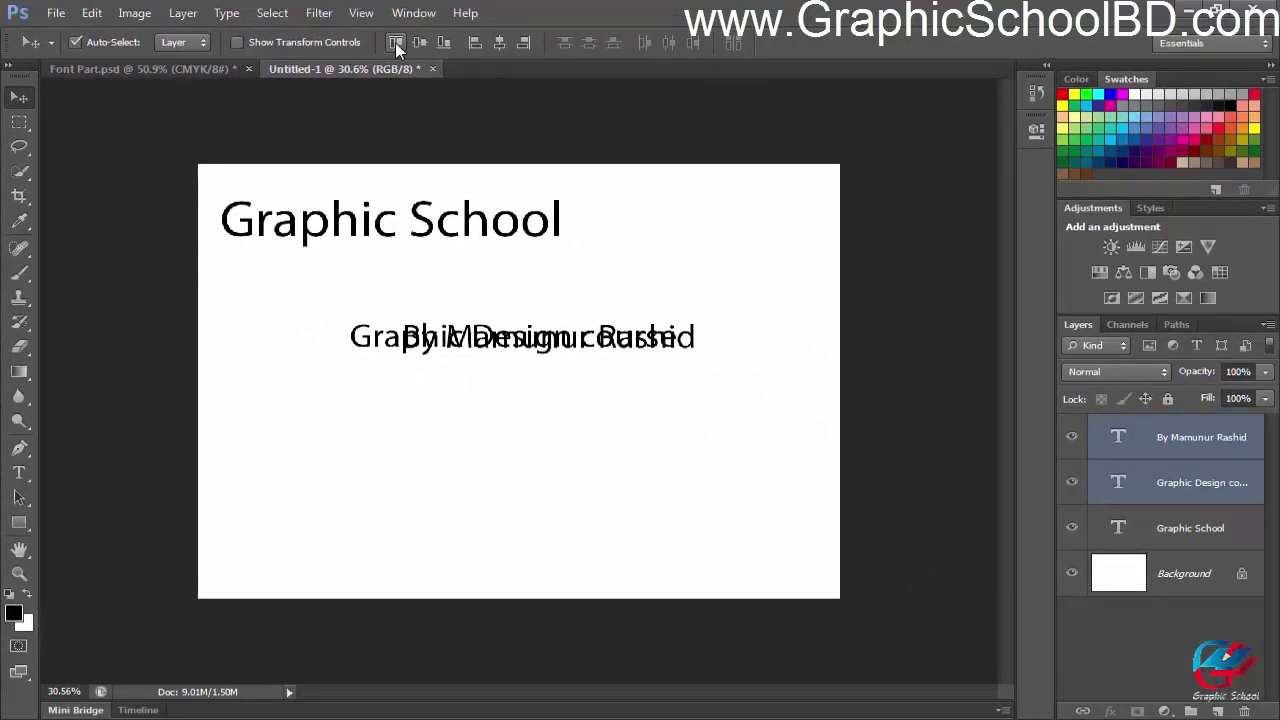
key("ctrl+z")
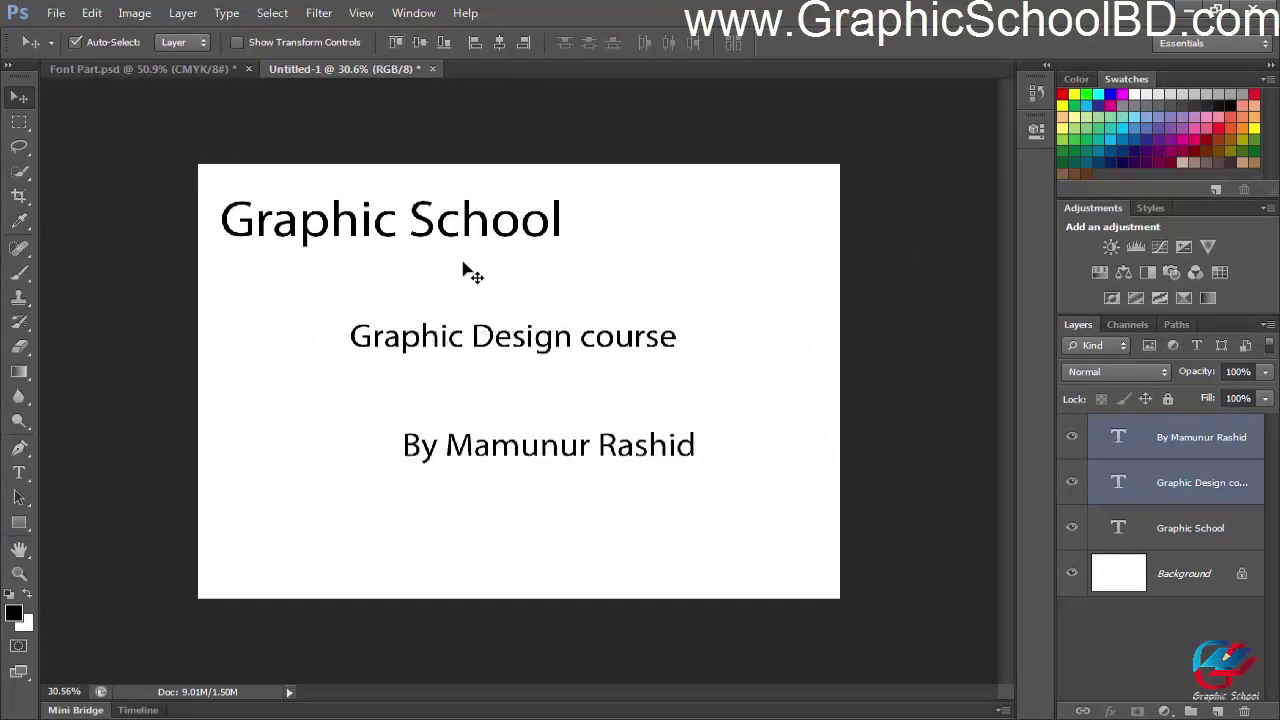
key("ctrl+minus")
key("ctrl+plus")
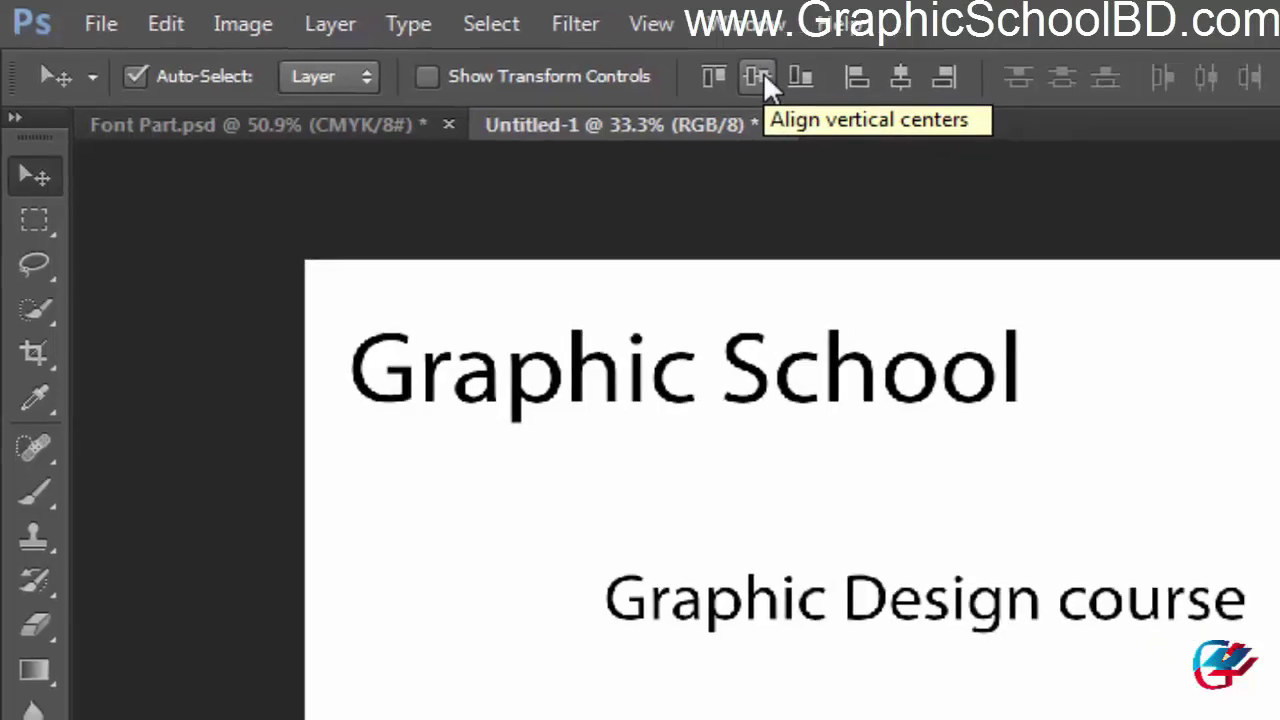
left_click(797, 80)
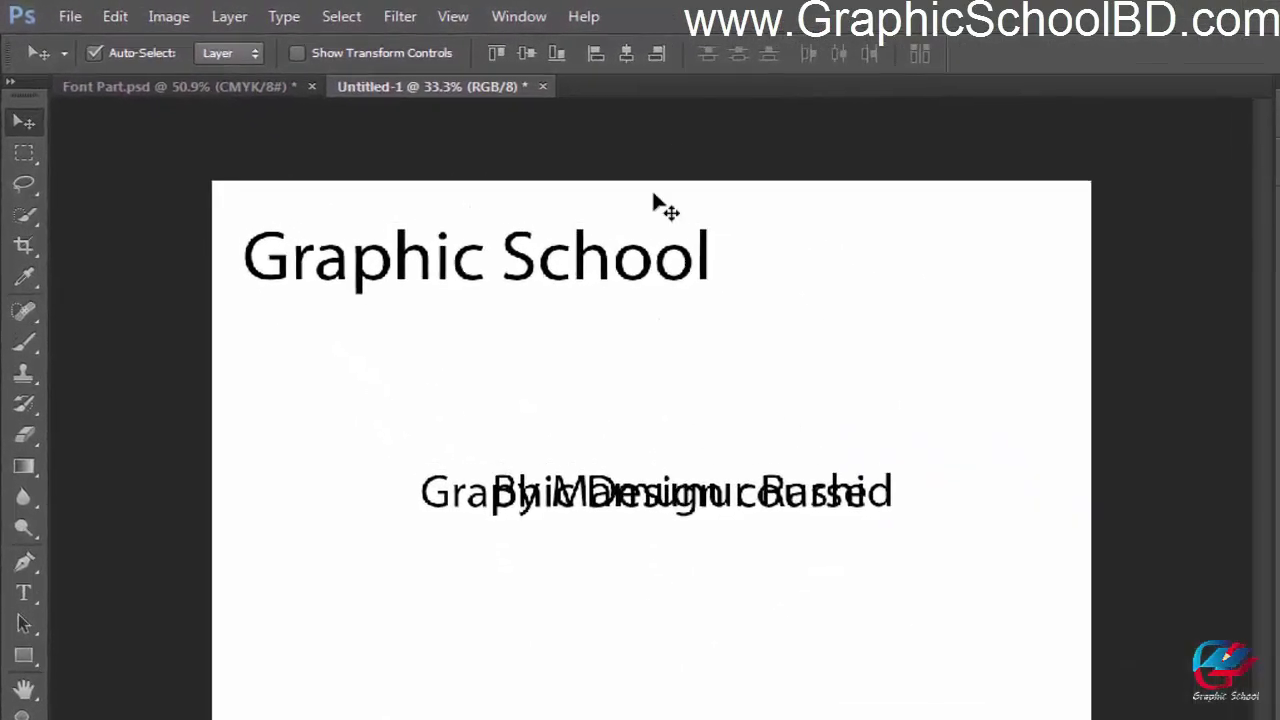
key("ctrl+z")
left_click(608, 60)
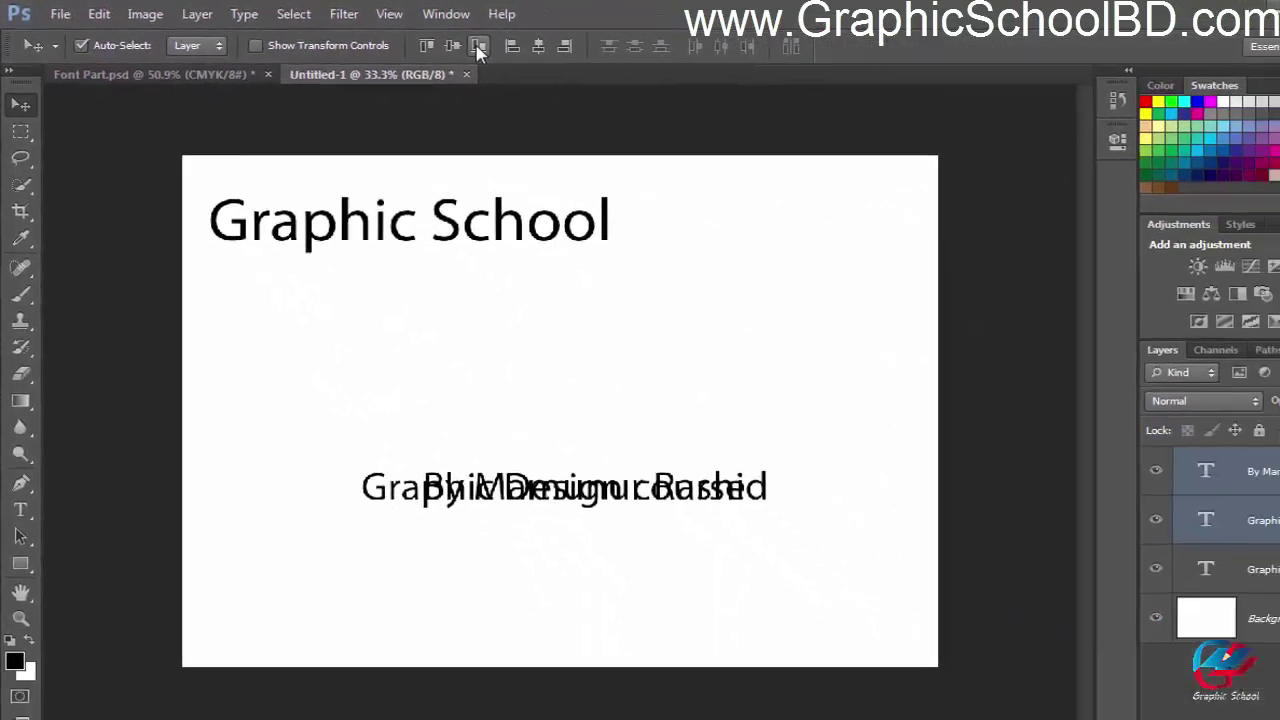
key("ctrl+z")
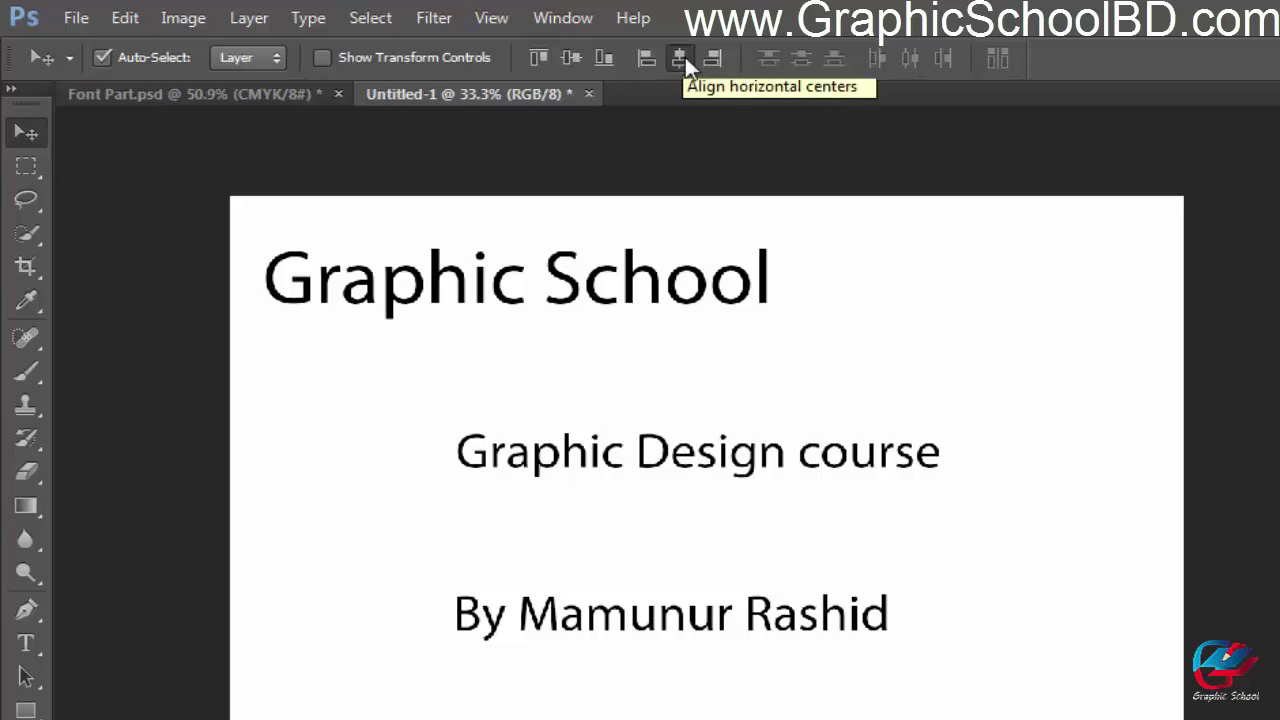
Align the course title and byline by horizontal centers, and finish with their right edges aligned
left_click(684, 56)
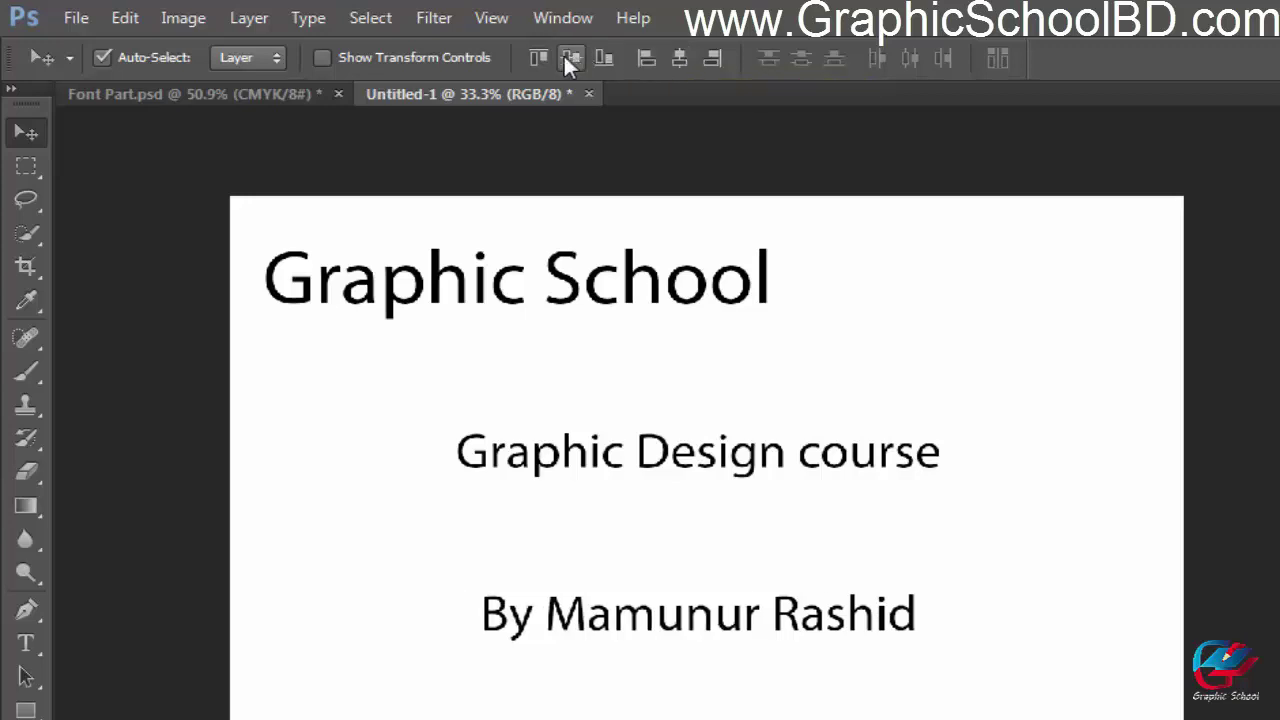
left_click(713, 60)
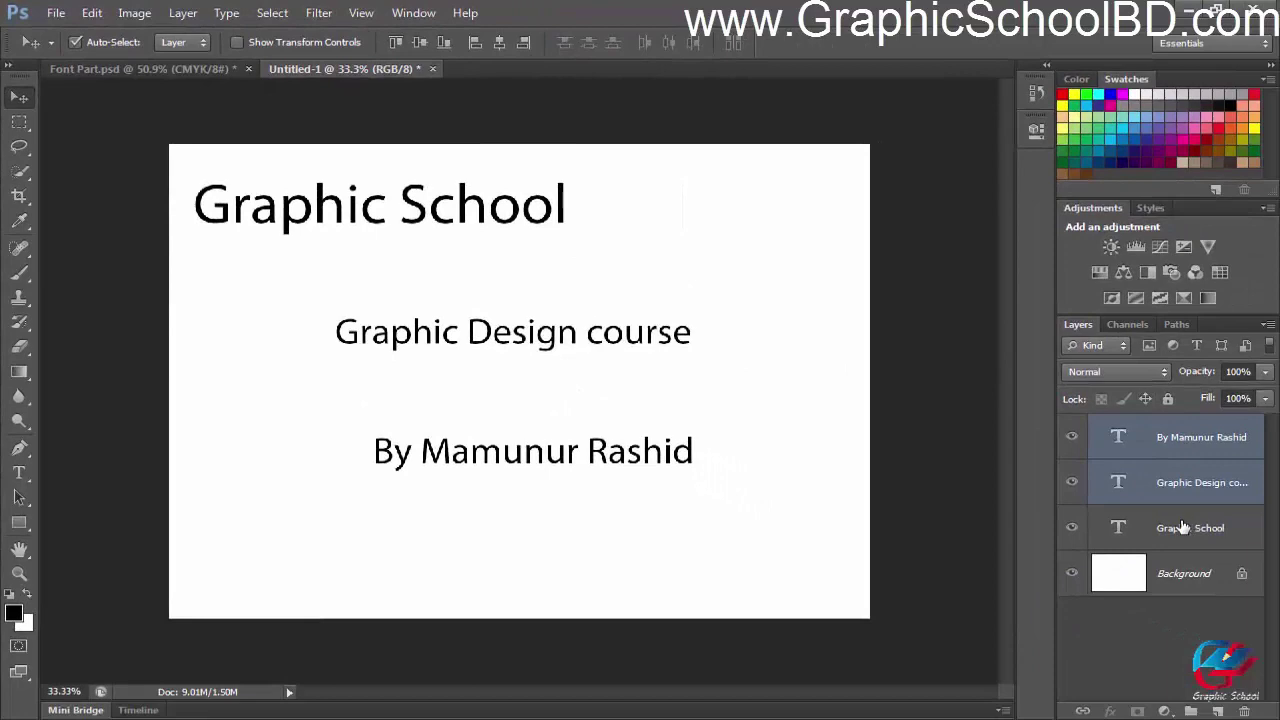
Distribute all three text layers by vertical centers, and shift "Graphic Design course" down closer to the byline
left_click(1183, 528, "shift")
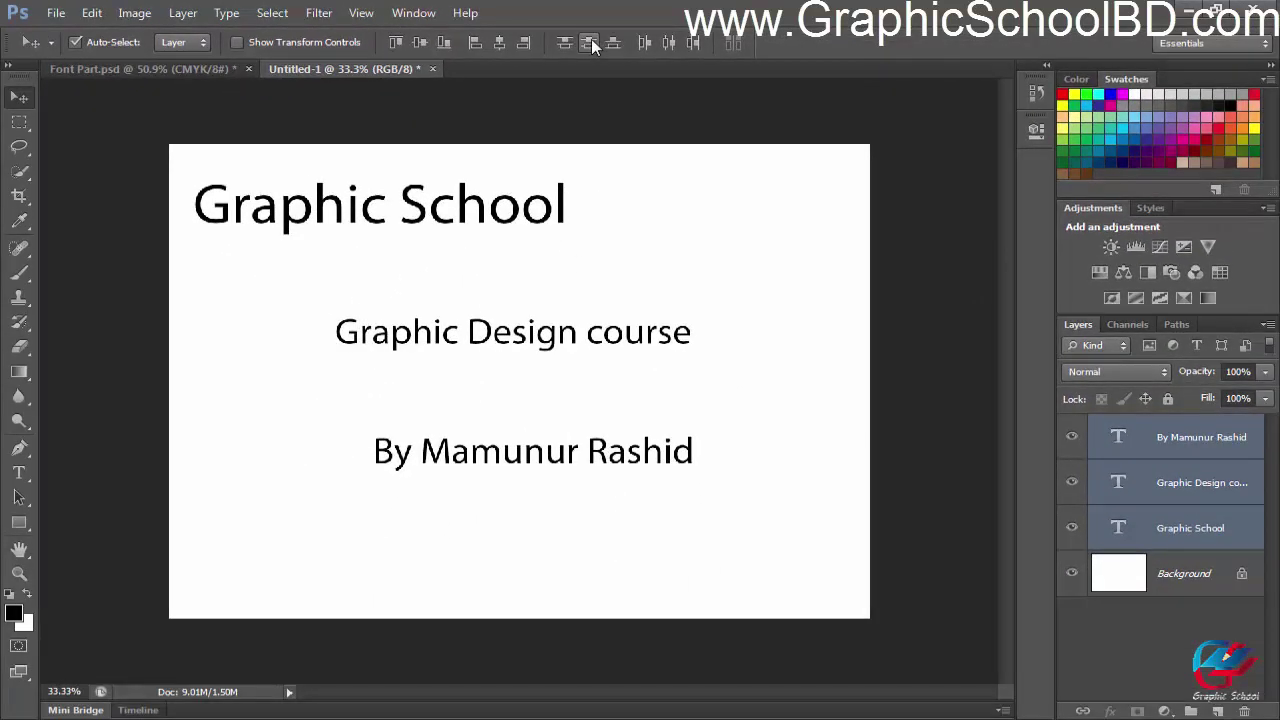
left_click(591, 45)
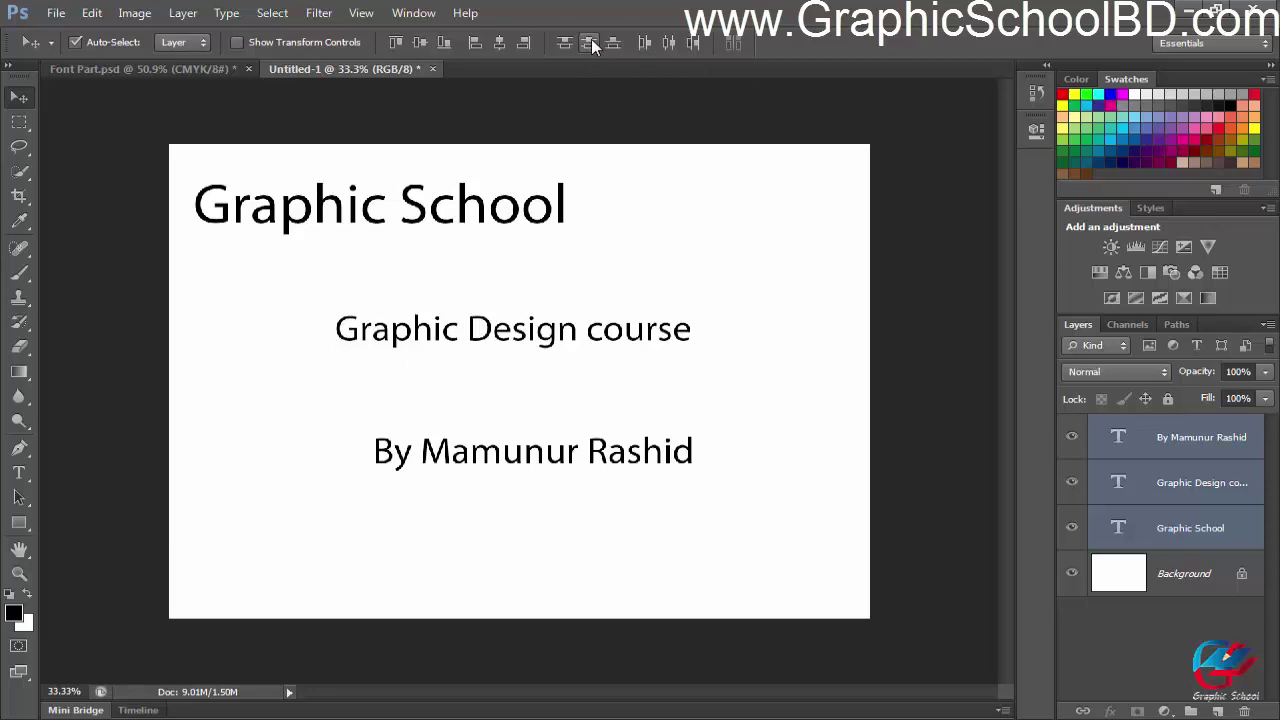
left_click(1167, 489)
left_click_drag(592, 330, 607, 362)
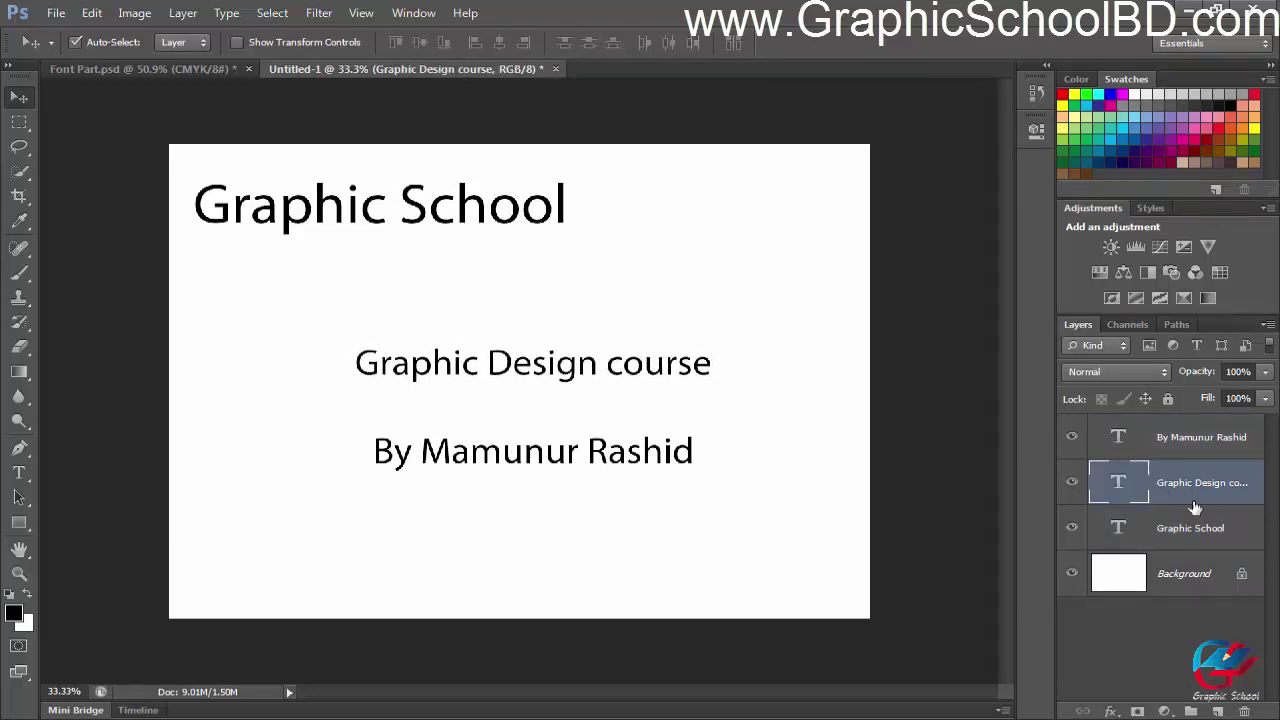
Reselect all three text layers and distribute them again by vertical centers to even out their spacing
left_click(1176, 532)
left_click(1172, 446, "shift")
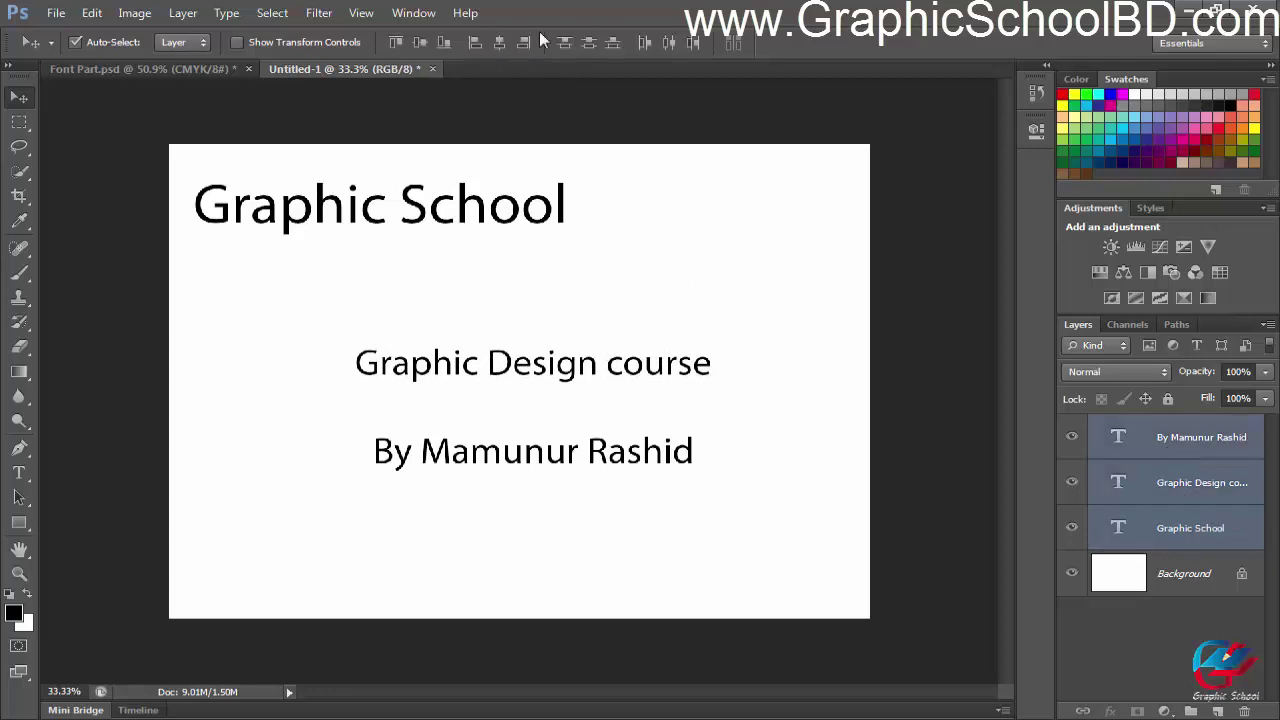
left_click(589, 45)
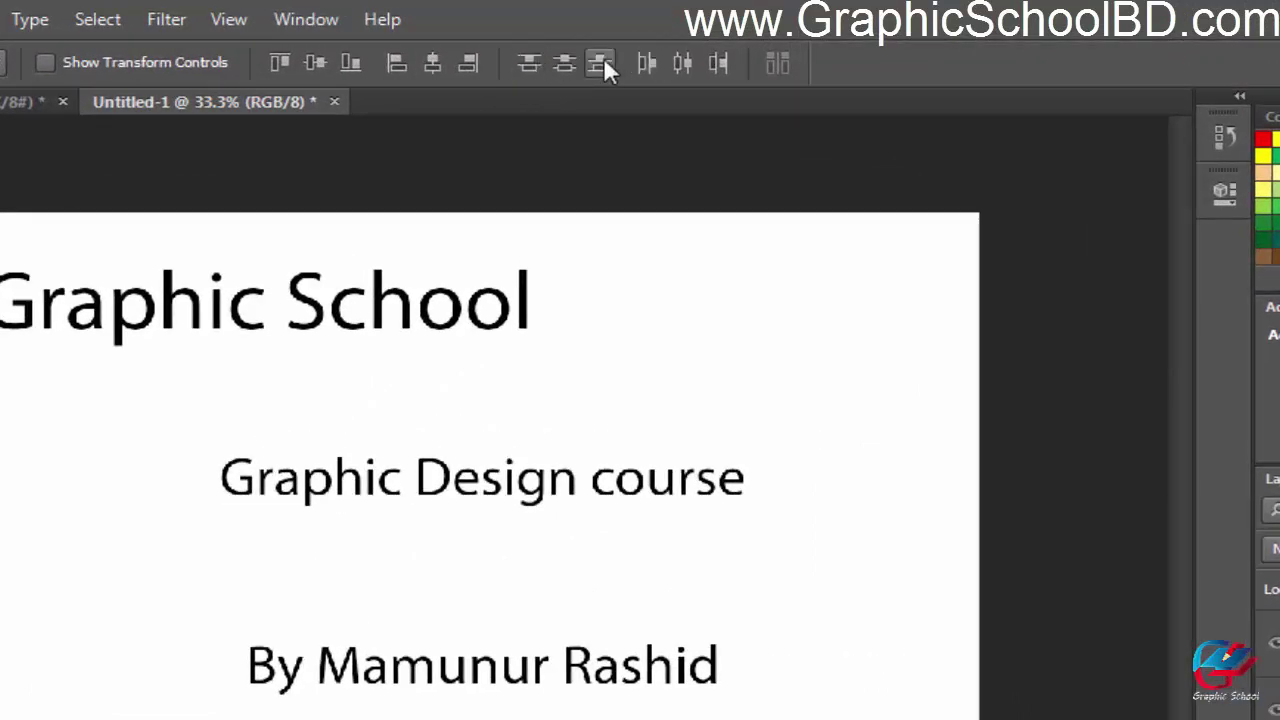
Distribute the three selected text layers by left edges, by horizontal centers, and finally by right edges
left_click(647, 62)
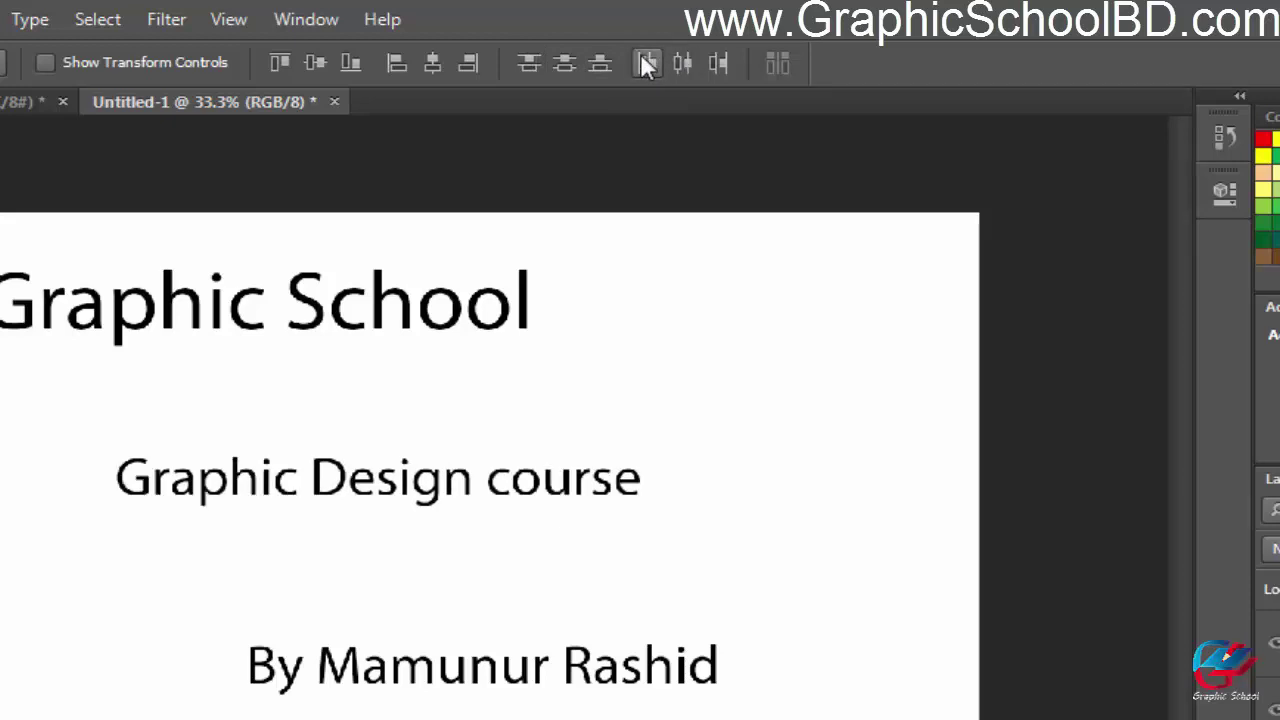
left_click(681, 60)
left_click(719, 60)
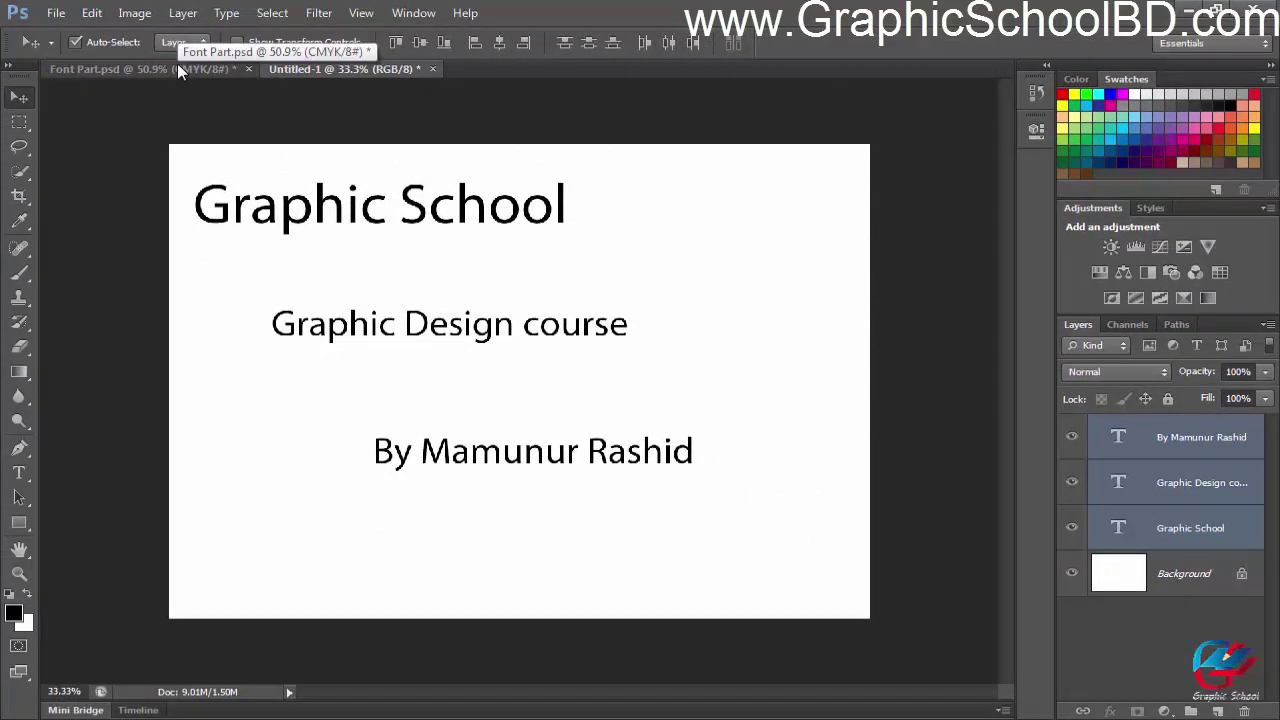
Switch to the Font Part.psd document and set the color around its canvas to Medium Gray
left_click(94, 65)
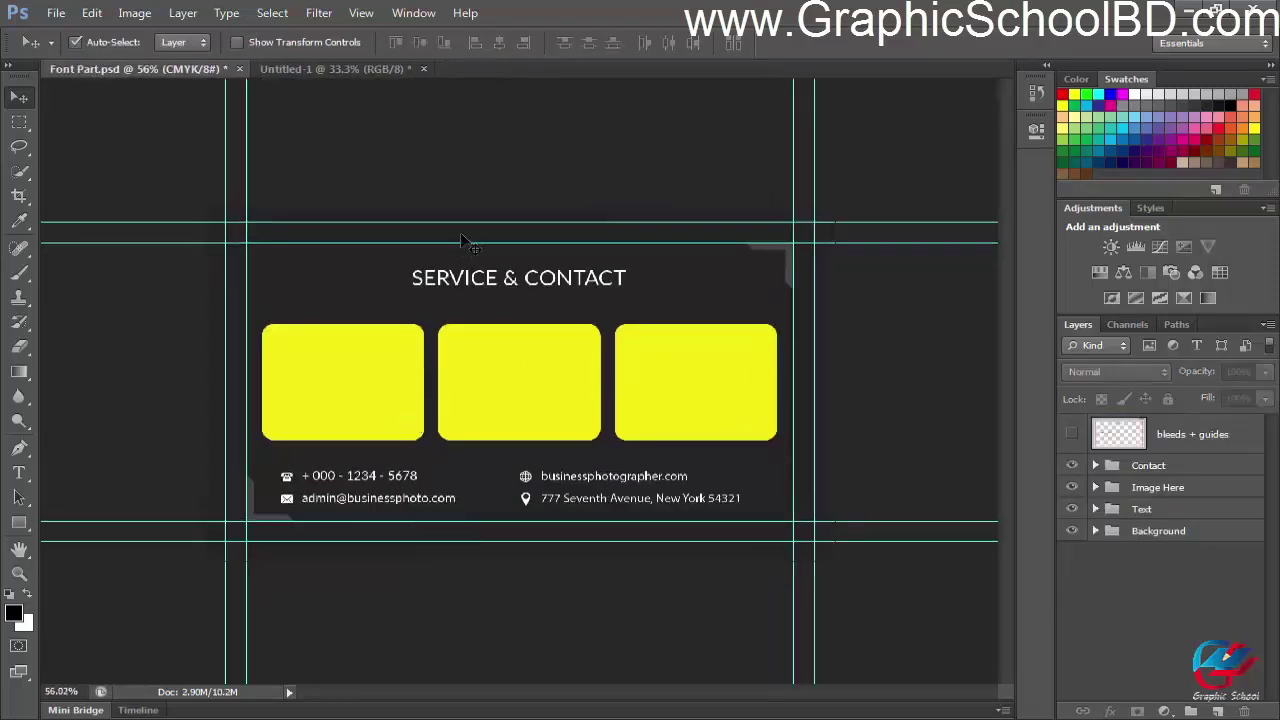
right_click(583, 140)
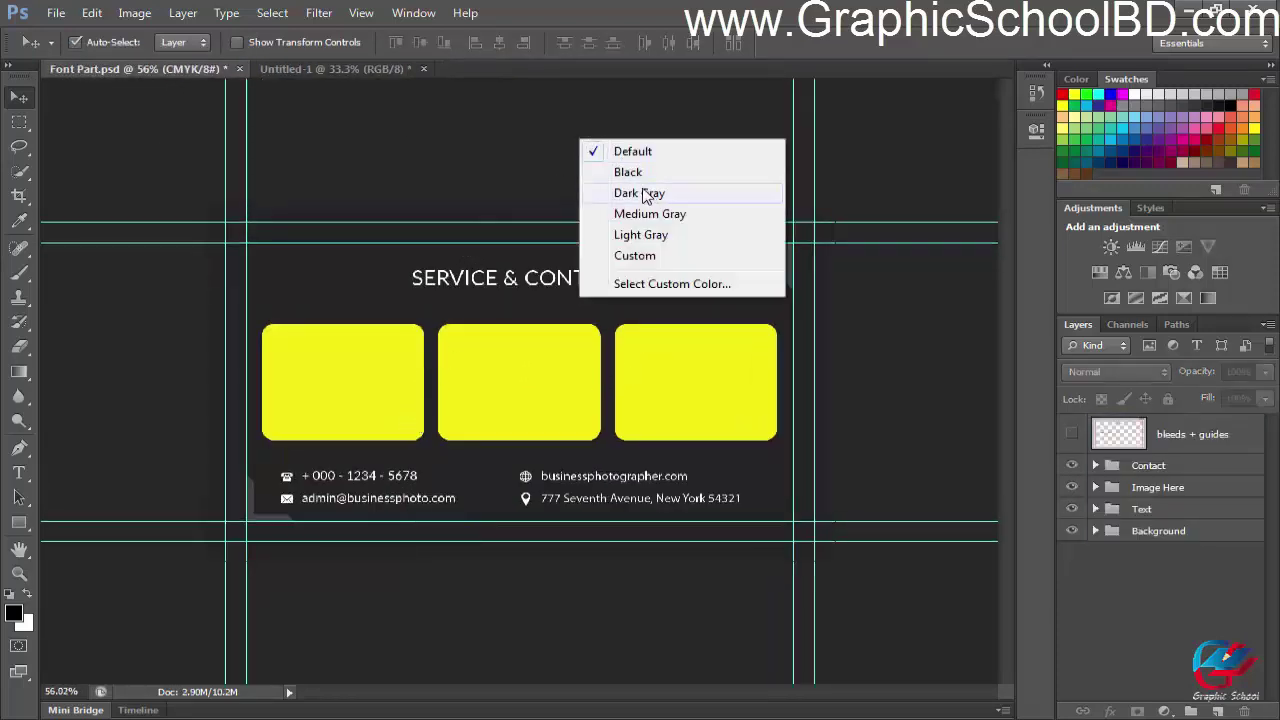
right_click(471, 122)
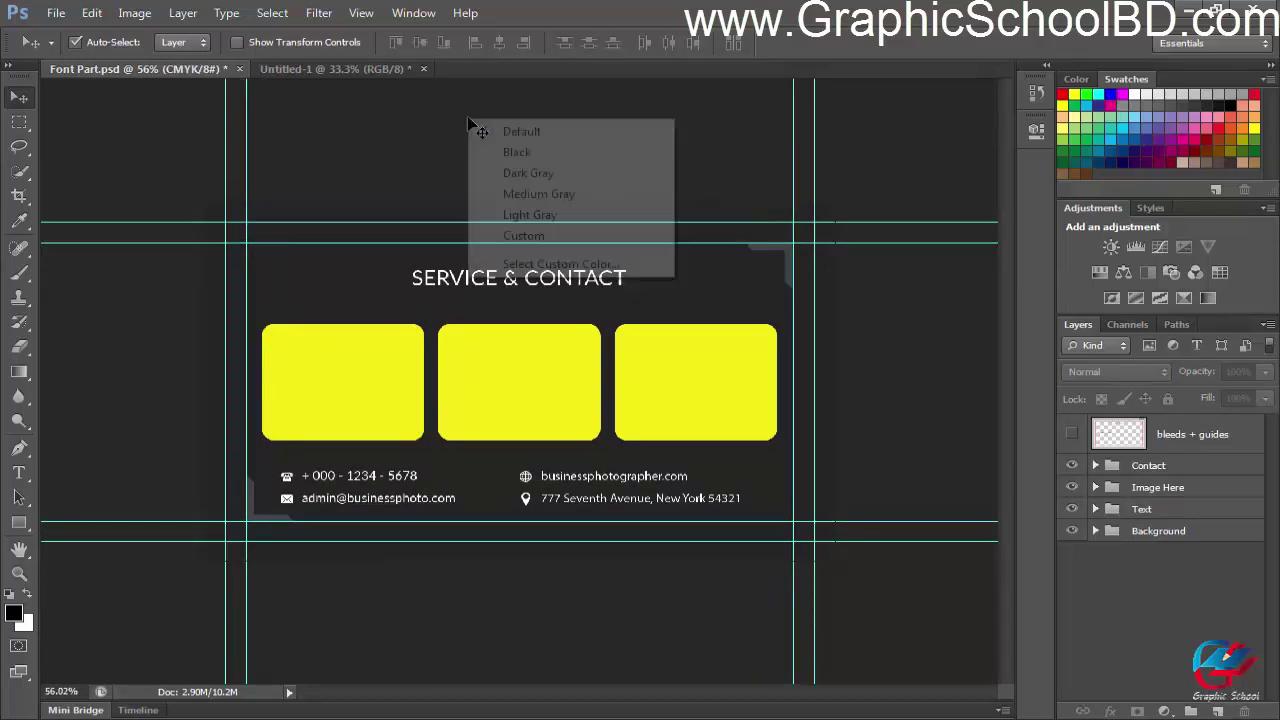
left_click(560, 203)
key("ctrl+plus")
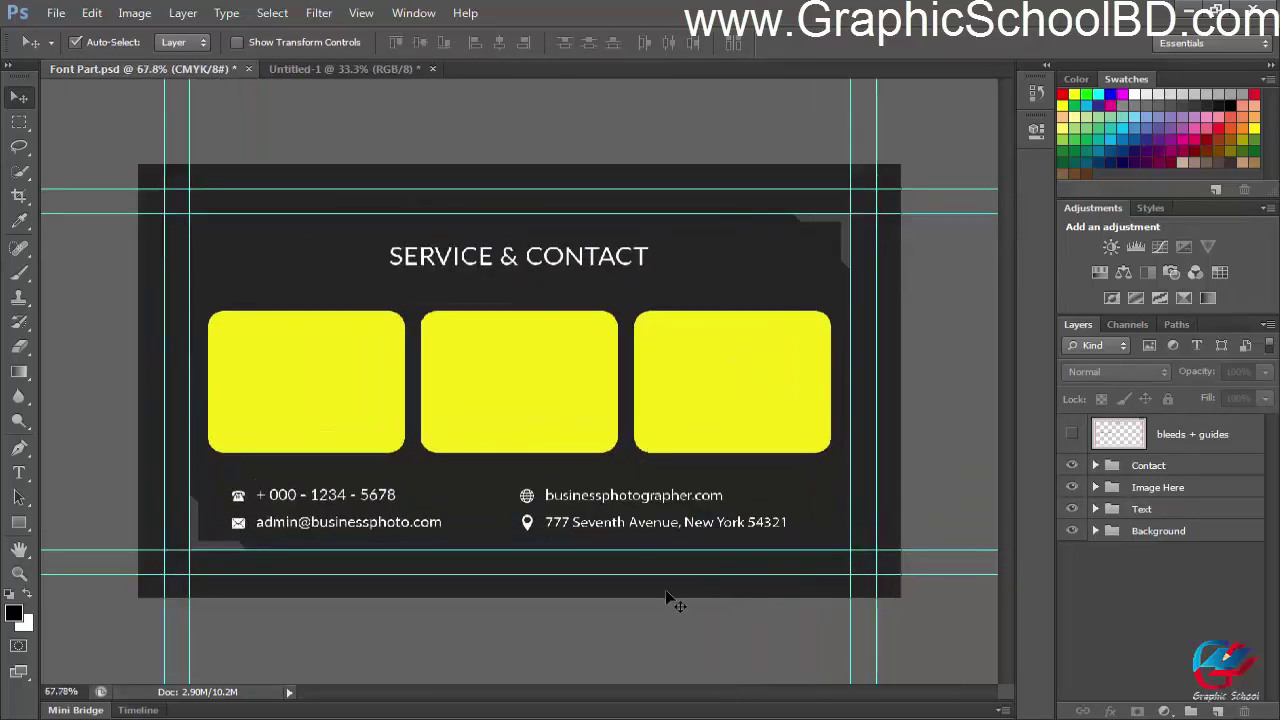
scroll(215, 548, "up", 1)
scroll(200, 545, "down", 2)
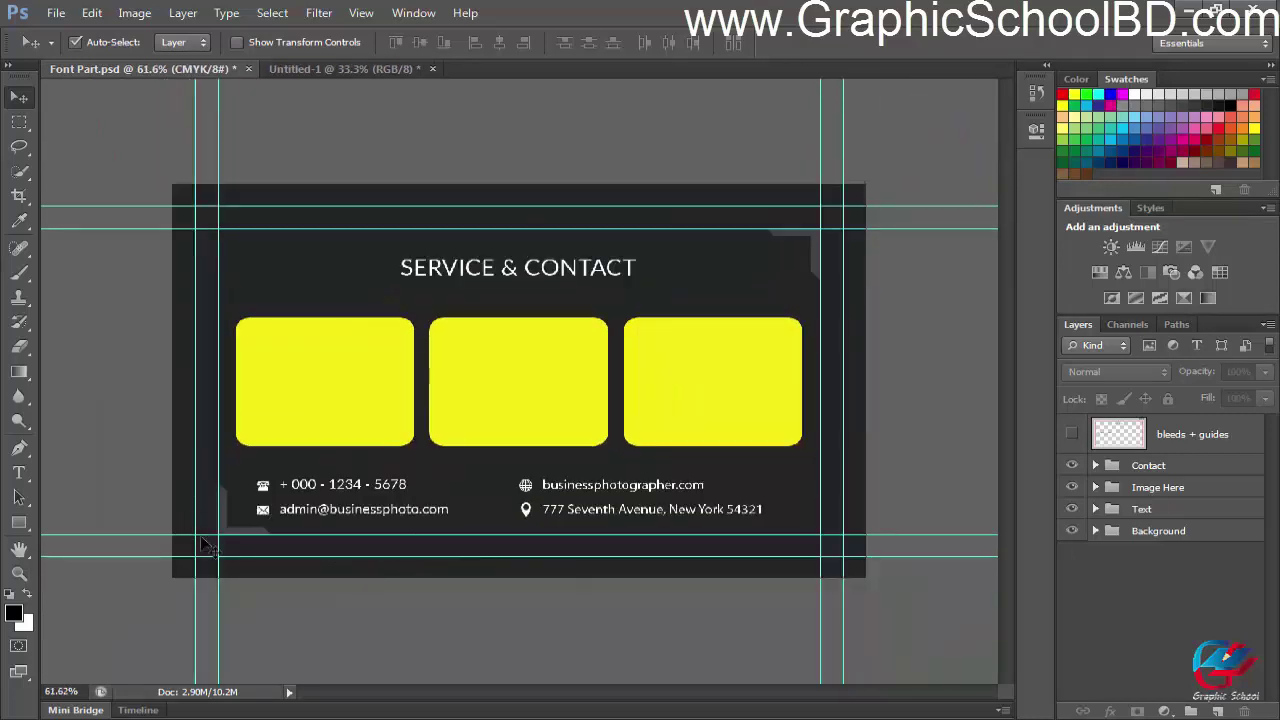
scroll(200, 545, "up", 2)
scroll(229, 529, "down", 3)
scroll(209, 449, "up", 3)
scroll(354, 408, "down", 1)
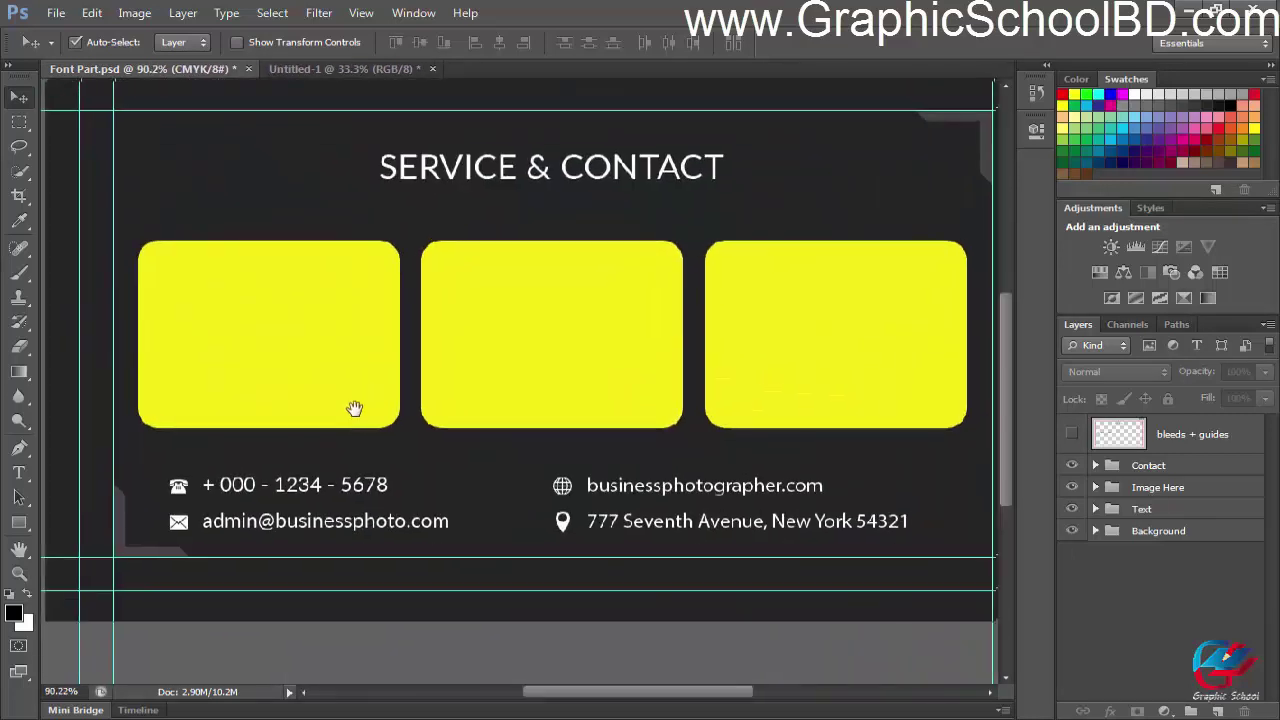
scroll(355, 420, "down", 3)
Select each of the three yellow boxes on the canvas in turn to identify its layer in the Image Here group
left_click(288, 373)
left_click(560, 385)
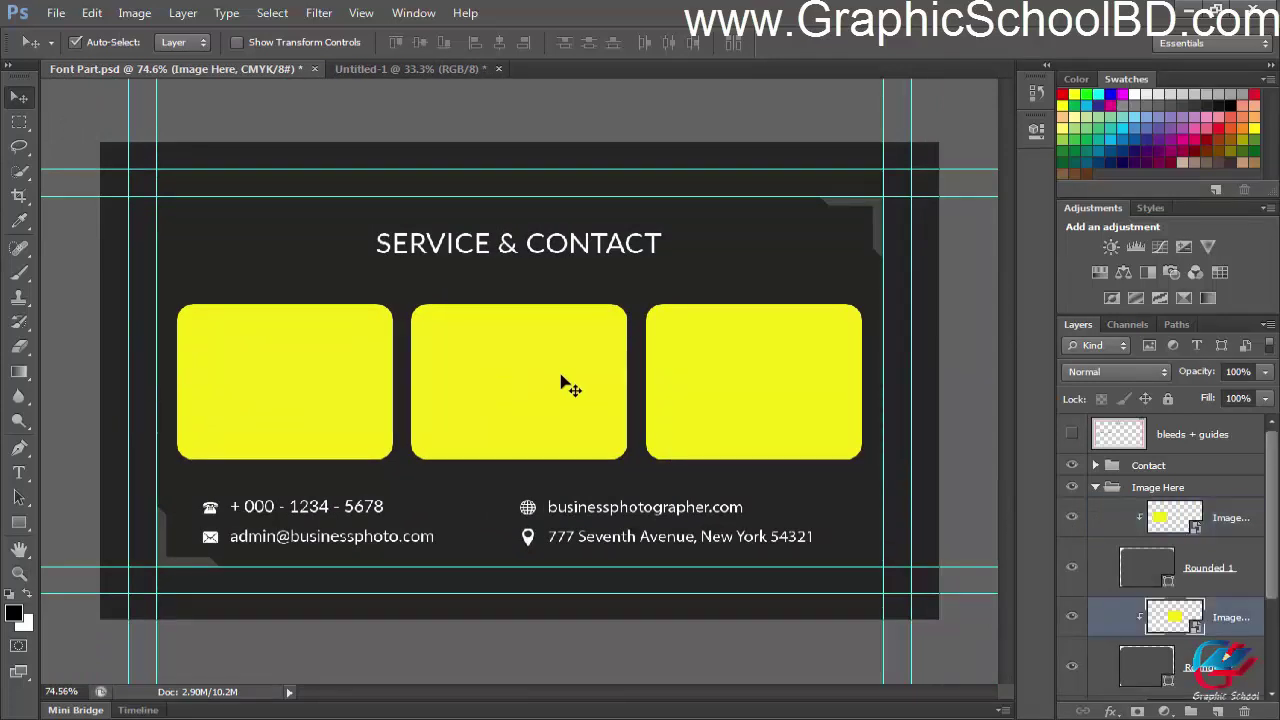
left_click(764, 380)
left_click(426, 380)
left_click(345, 380)
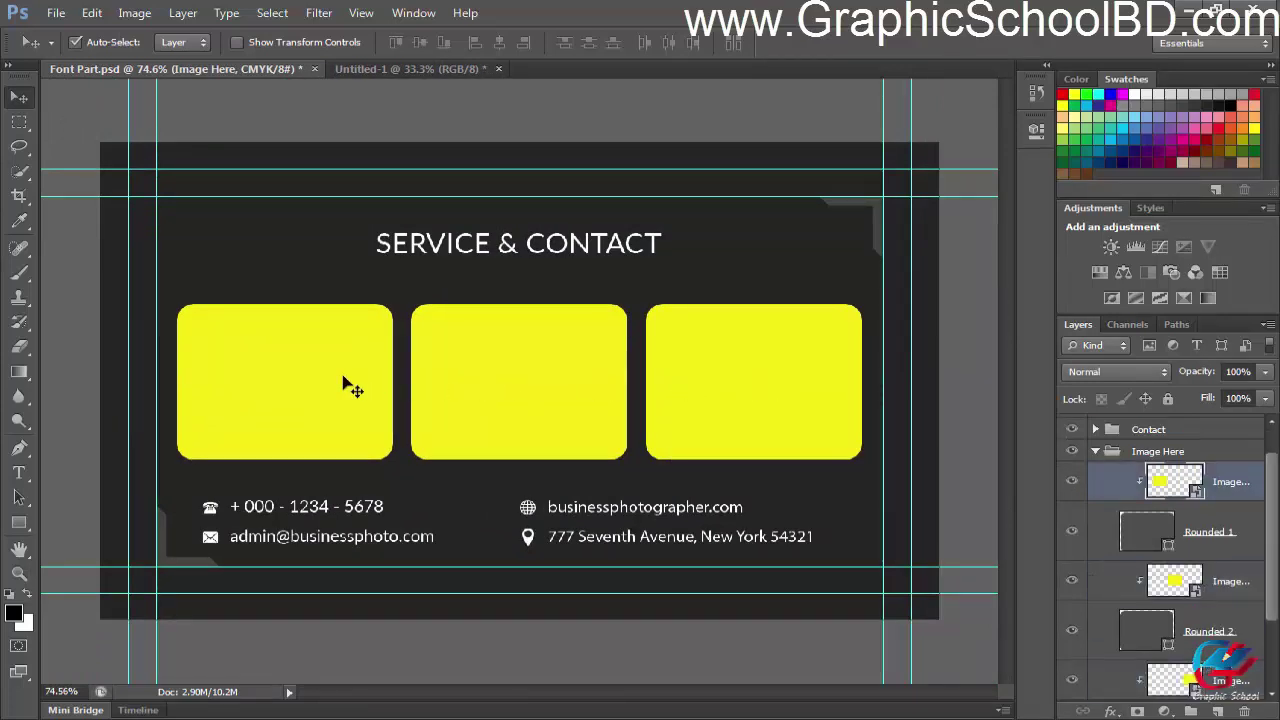
left_click(515, 395)
left_click(729, 400)
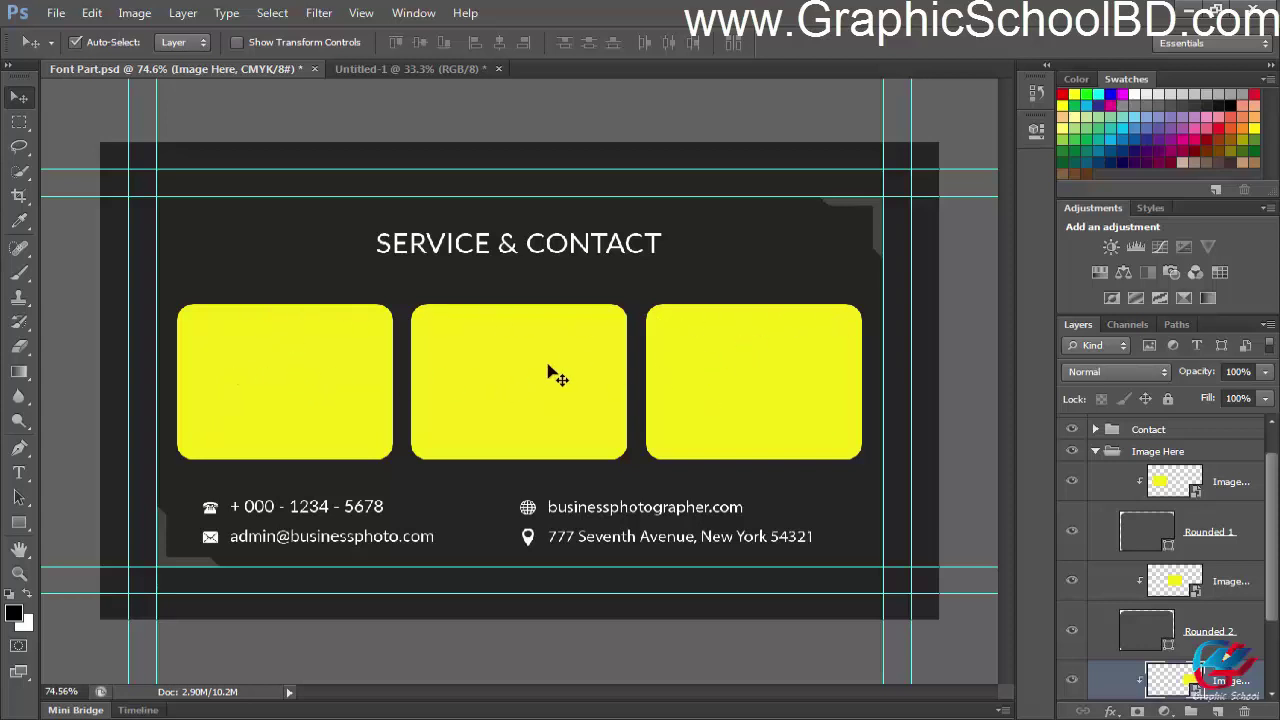
Select the three yellow image layers together in the Image Here group and align them by vertical centers
left_click(1233, 487)
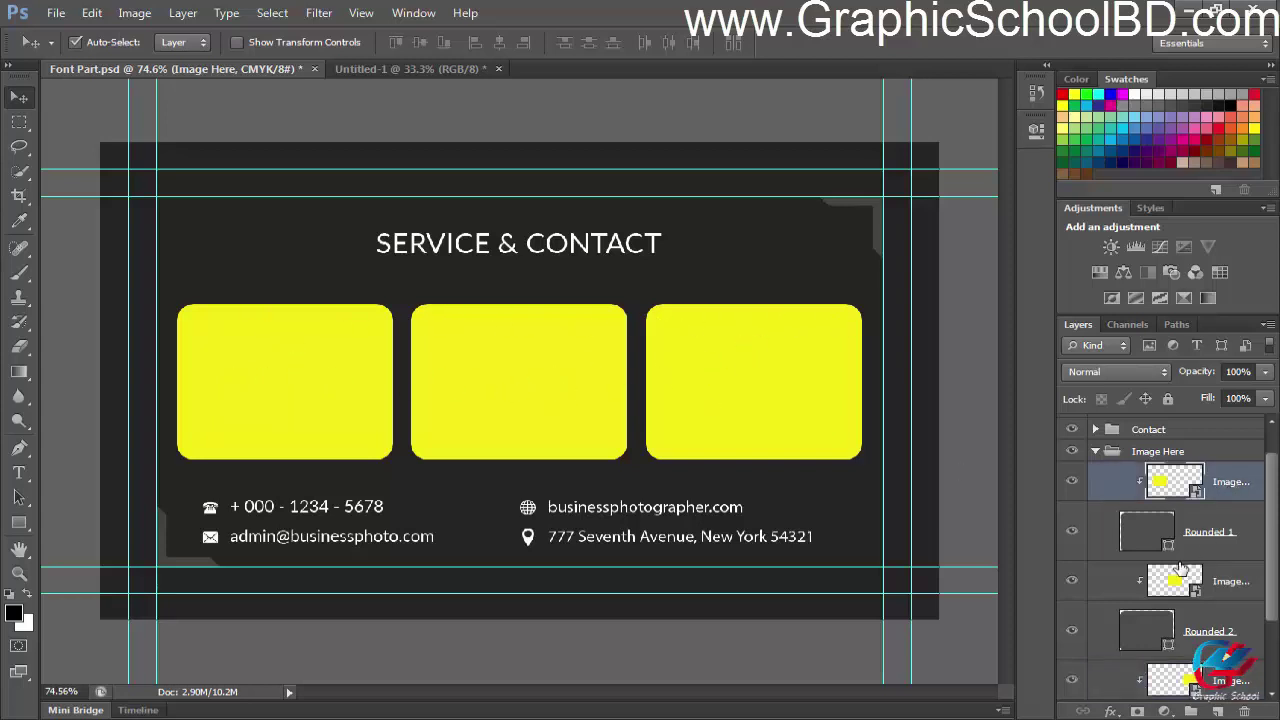
left_click(1215, 590, "ctrl")
scroll(1215, 590, "down", 3)
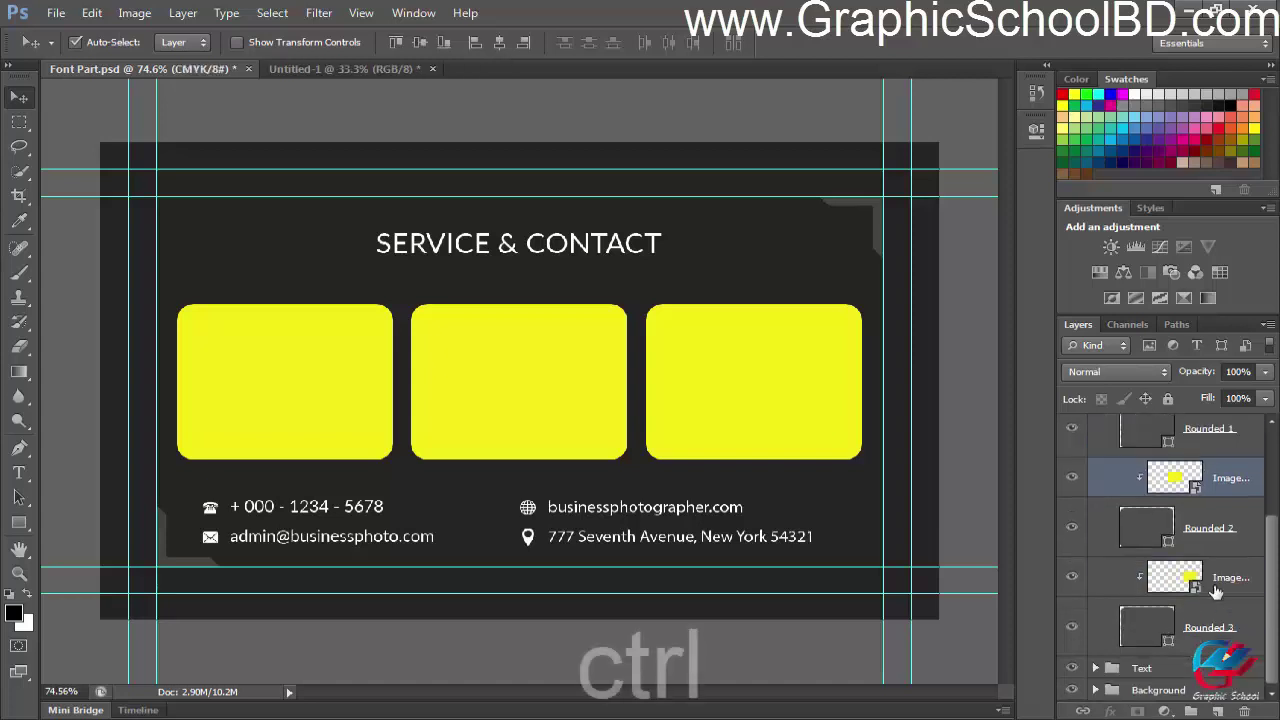
left_click(1215, 590, "ctrl")
scroll(1225, 585, "down", 1)
scroll(1225, 610, "up", 3)
scroll(1170, 640, "down", 2)
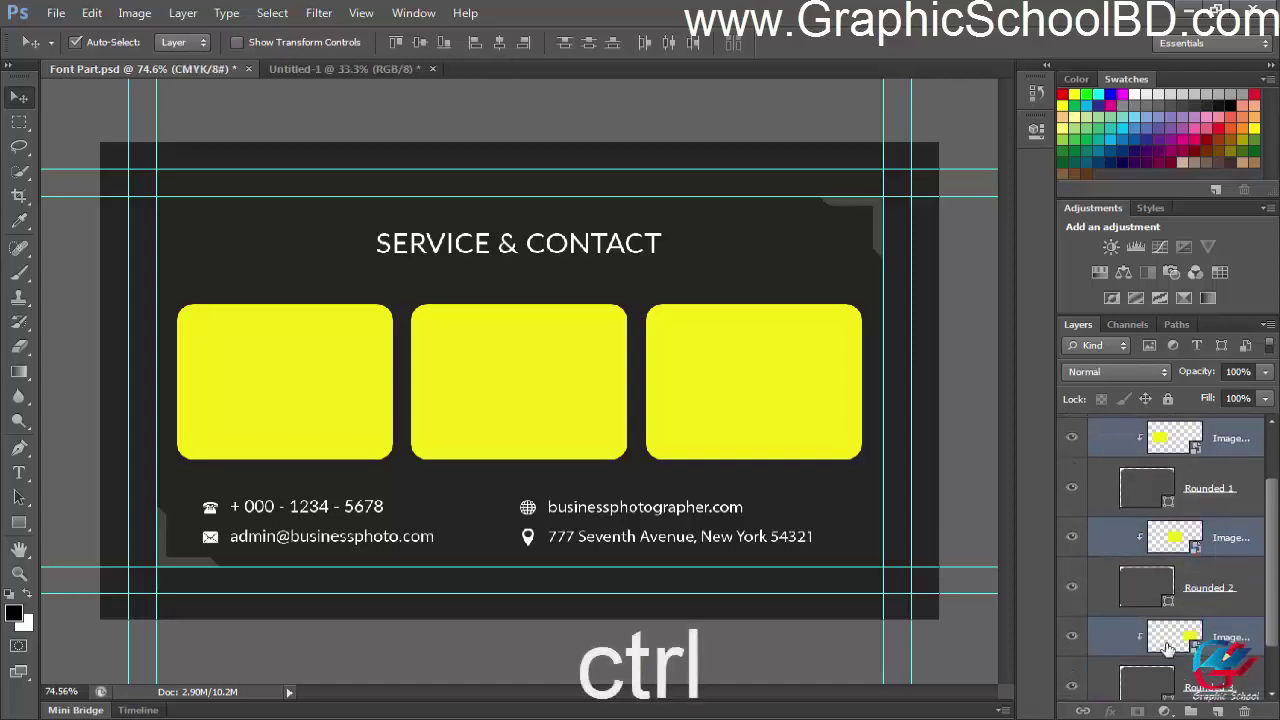
left_click(421, 45)
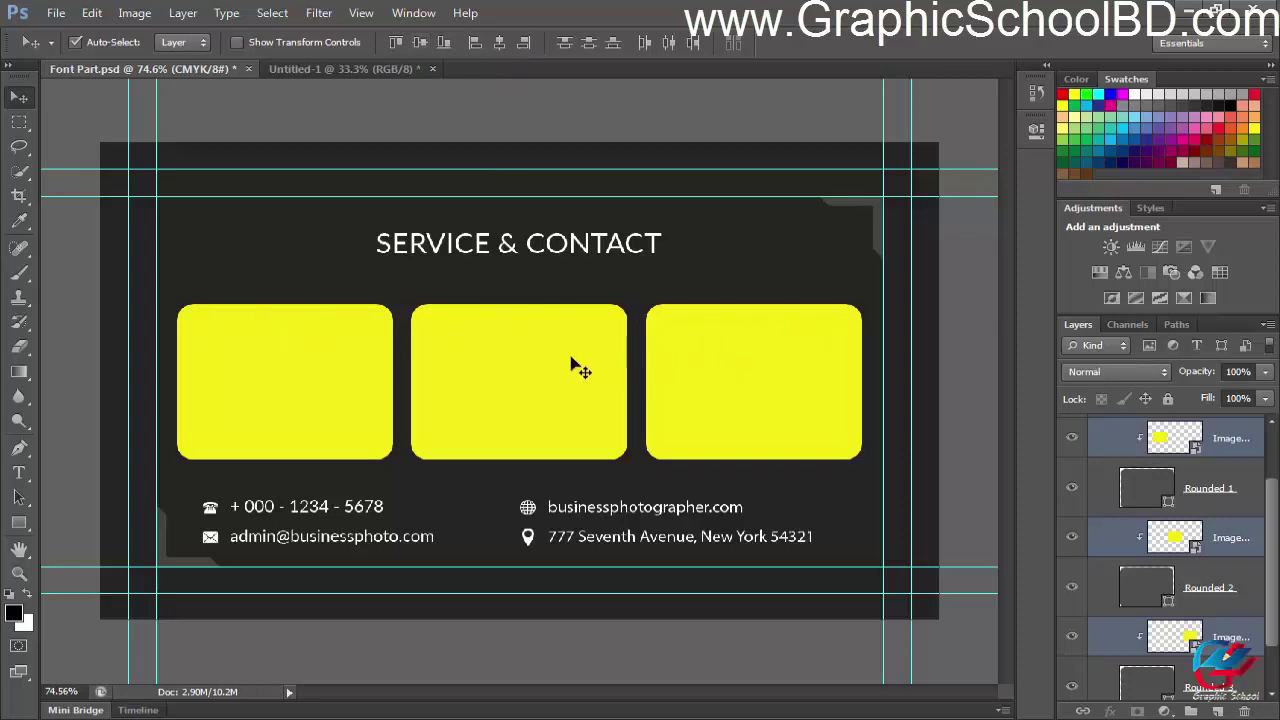
Move the middle yellow image down about 0.2 in, and align the Rounded 1, Rounded 2 and Rounded 3 layers by vertical centers
left_click_drag(612, 346, 578, 425)
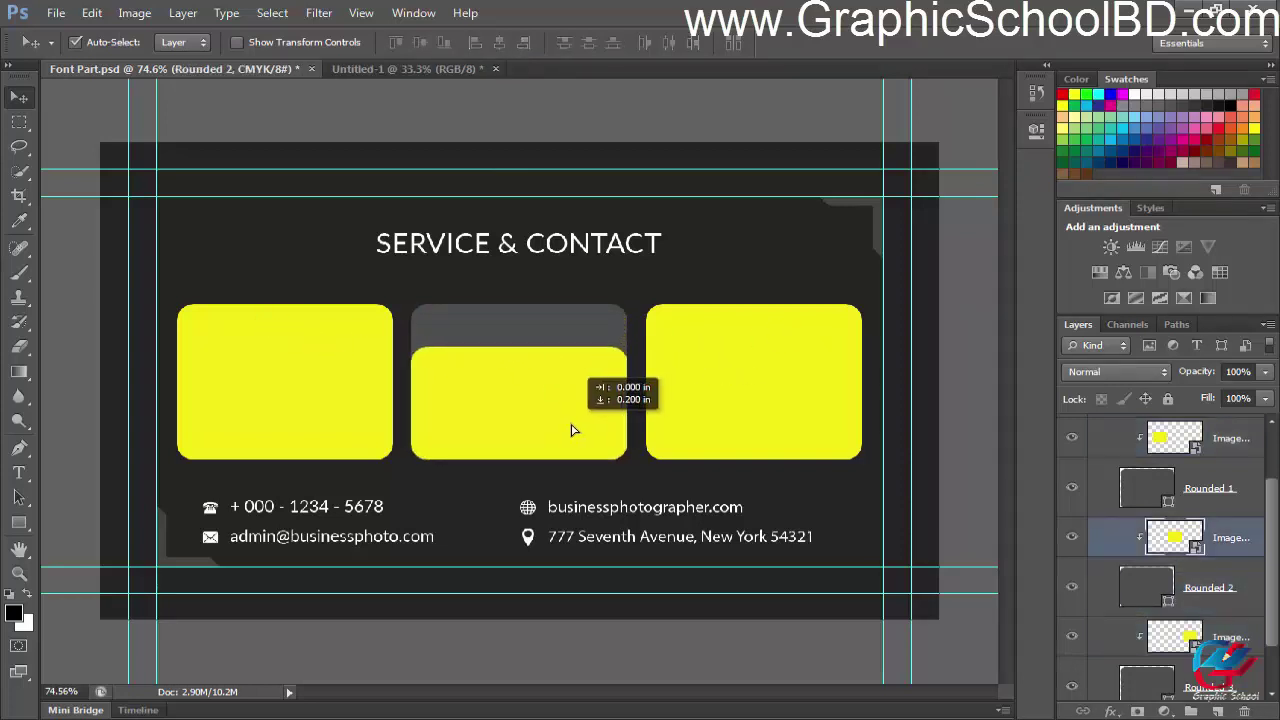
left_click(1190, 672)
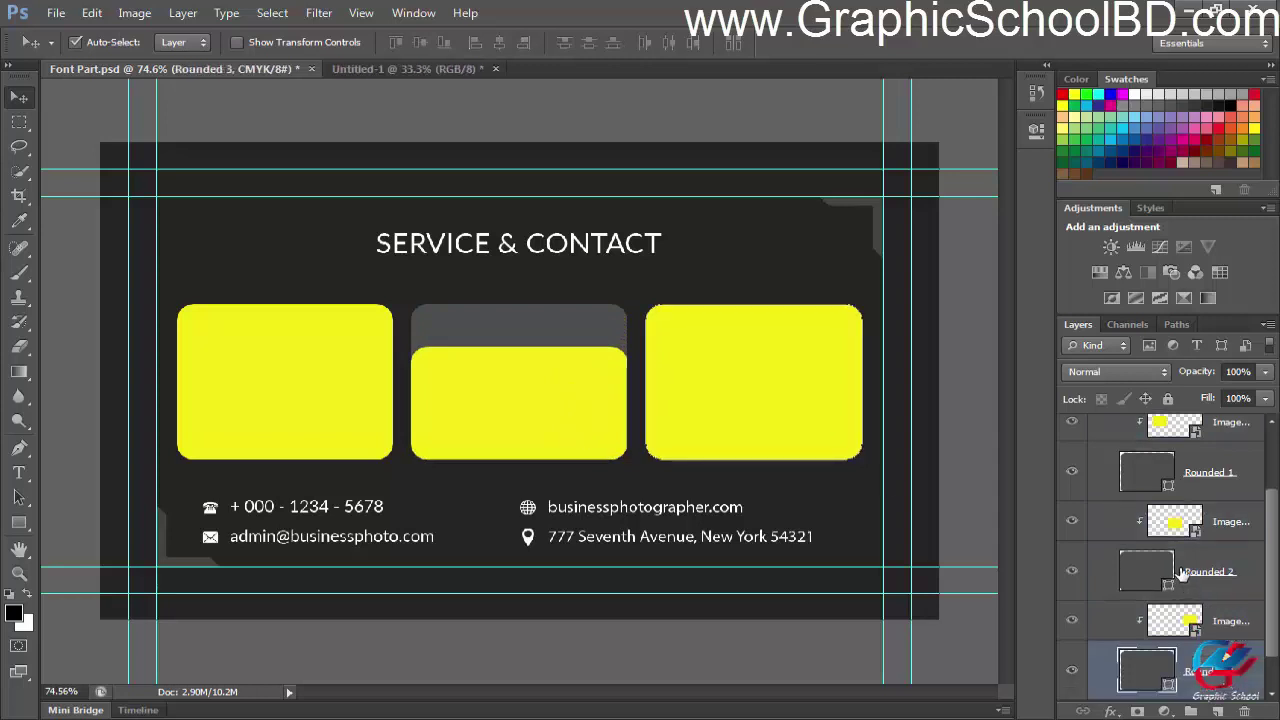
left_click(1186, 572, "ctrl")
left_click(1202, 477, "ctrl")
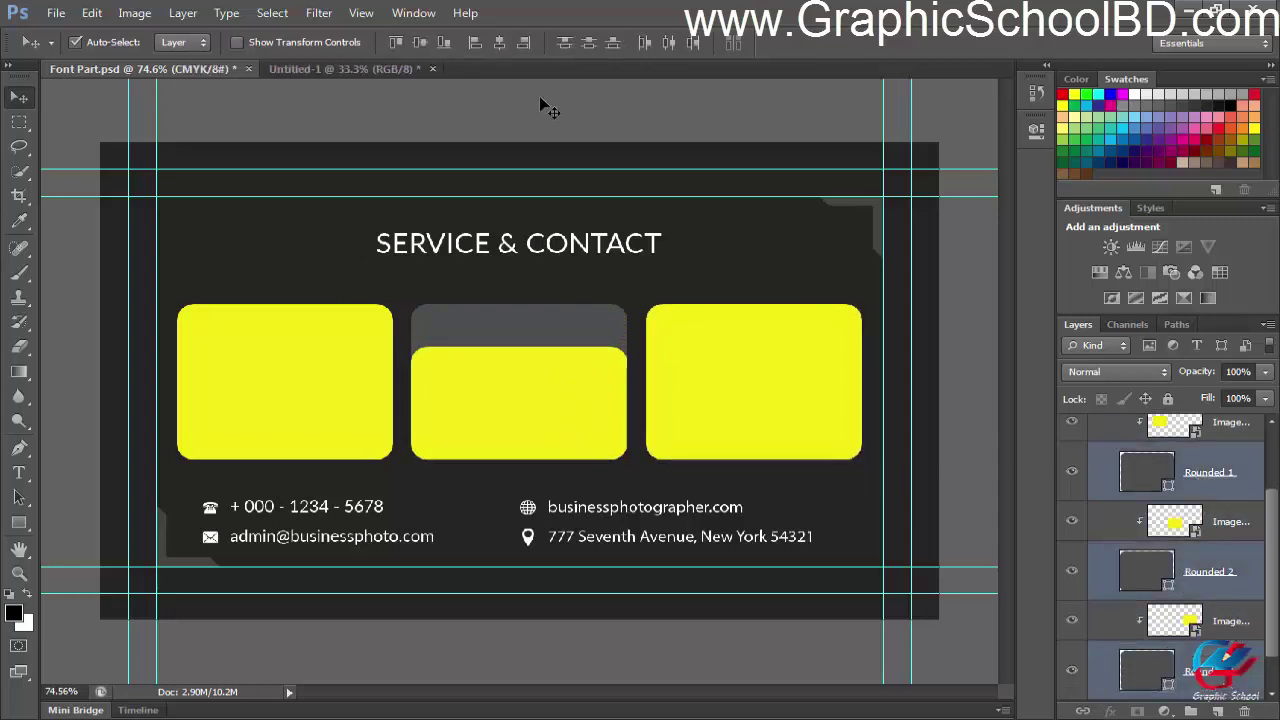
left_click(422, 45)
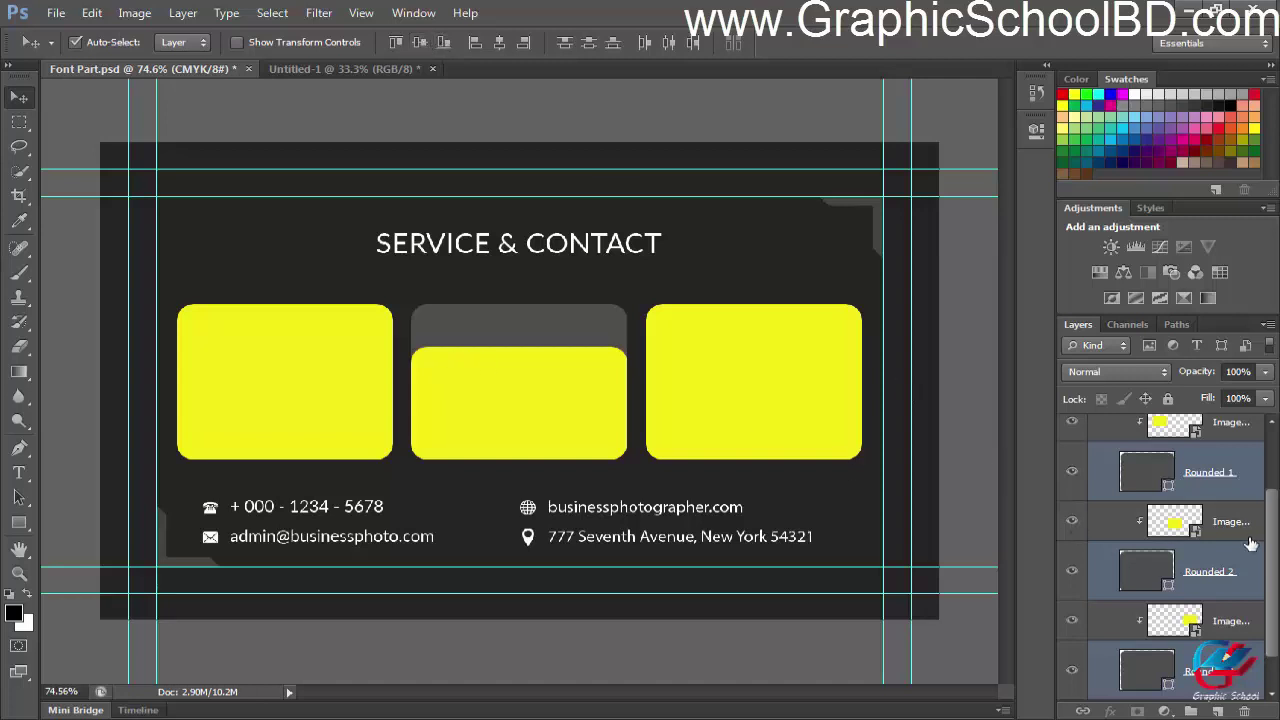
Select all the yellow image and Rounded layers in the Image Here group and align them by vertical centers
left_click(1205, 440)
left_click(1212, 680, "shift")
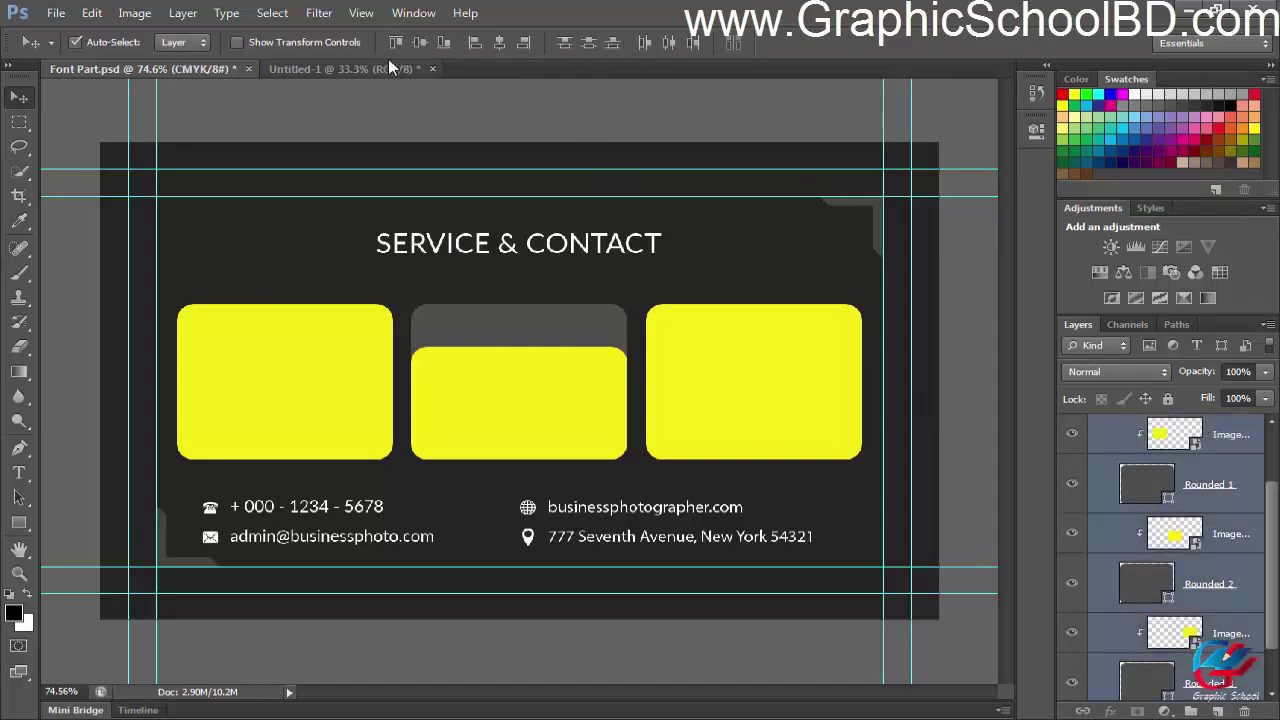
left_click(425, 43)
left_click(420, 44)
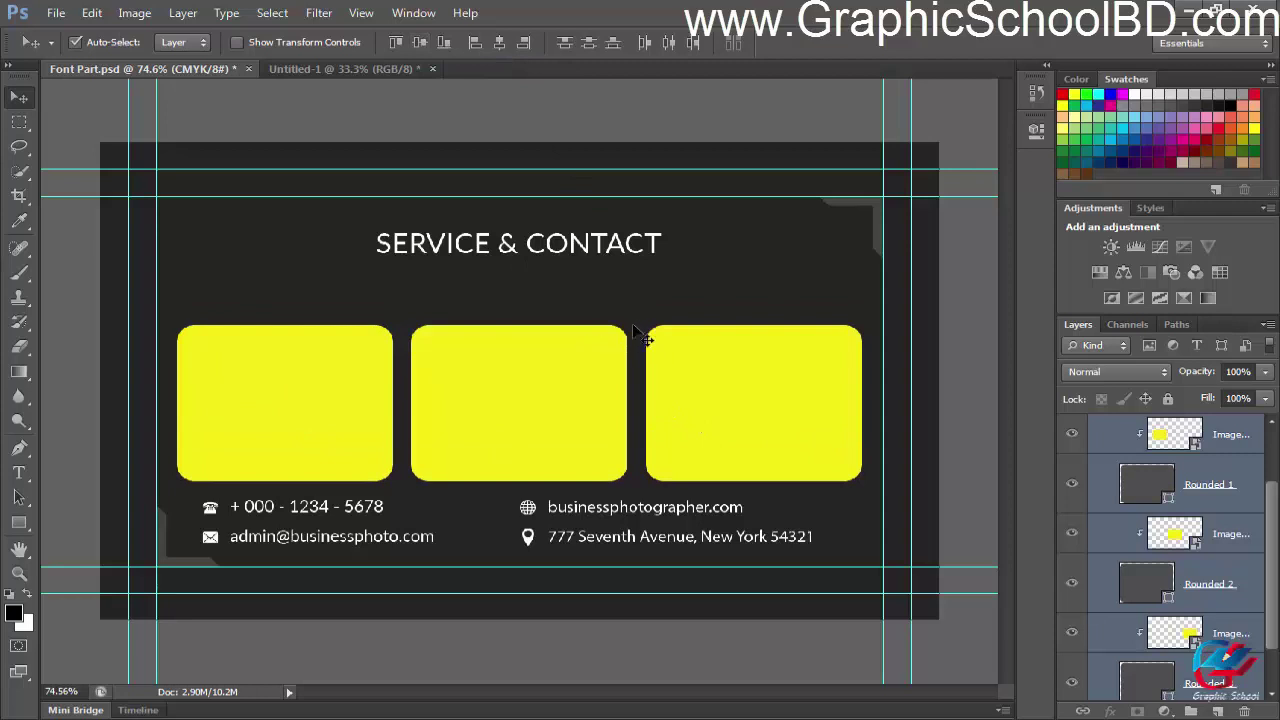
Collapse the Image Here group, expand Contact and its Icons group, and align the Phone and Email icons by horizontal centers
scroll(209, 537, "up", 5)
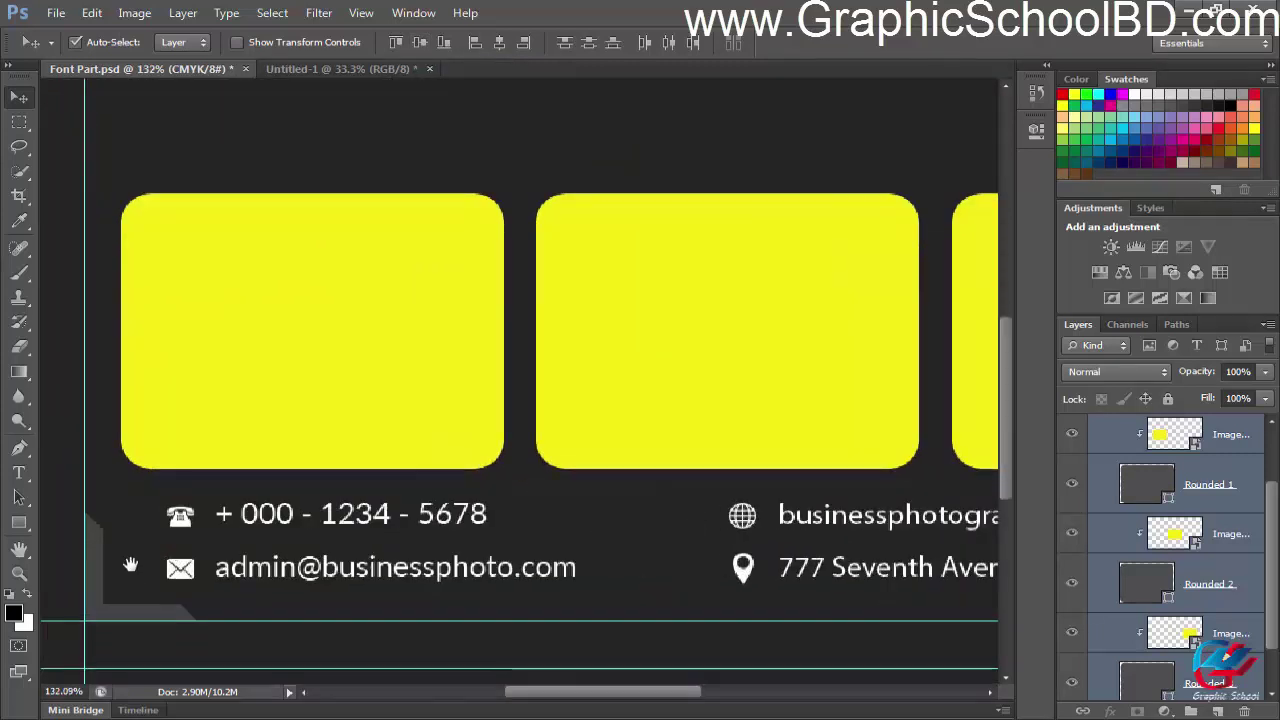
scroll(1182, 527, "up", 5)
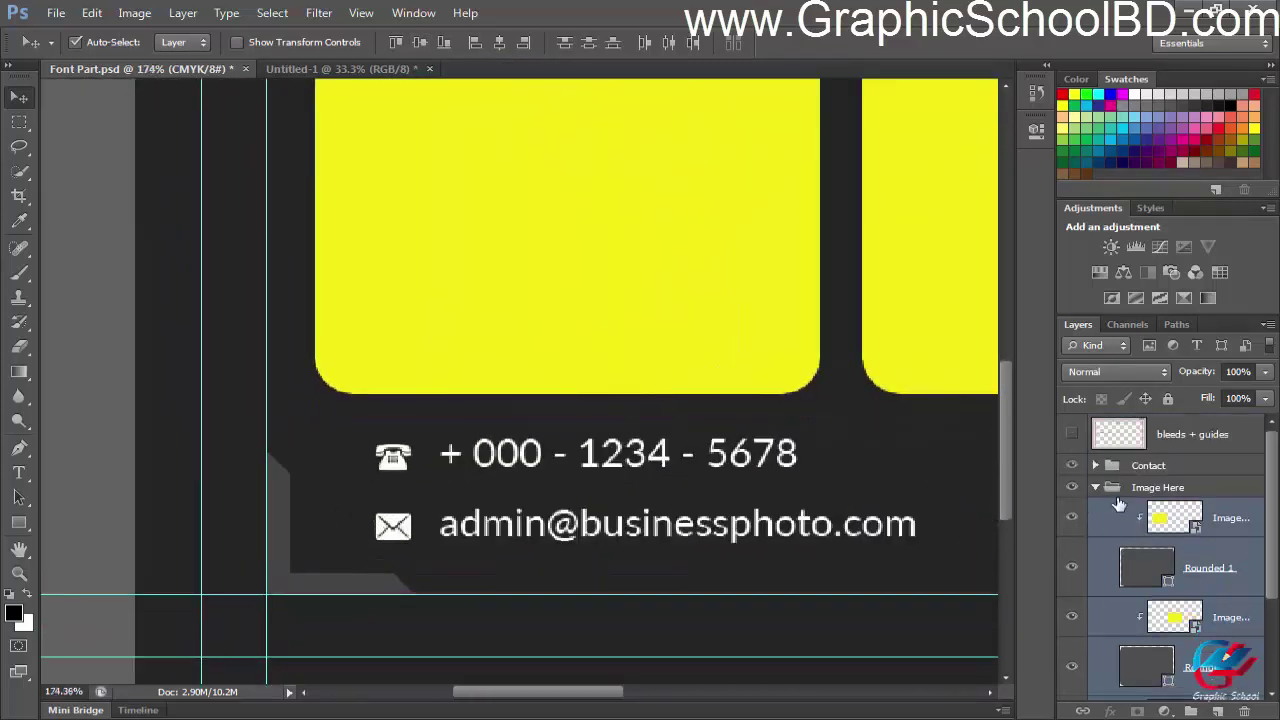
left_click(1095, 489)
left_click(1096, 466)
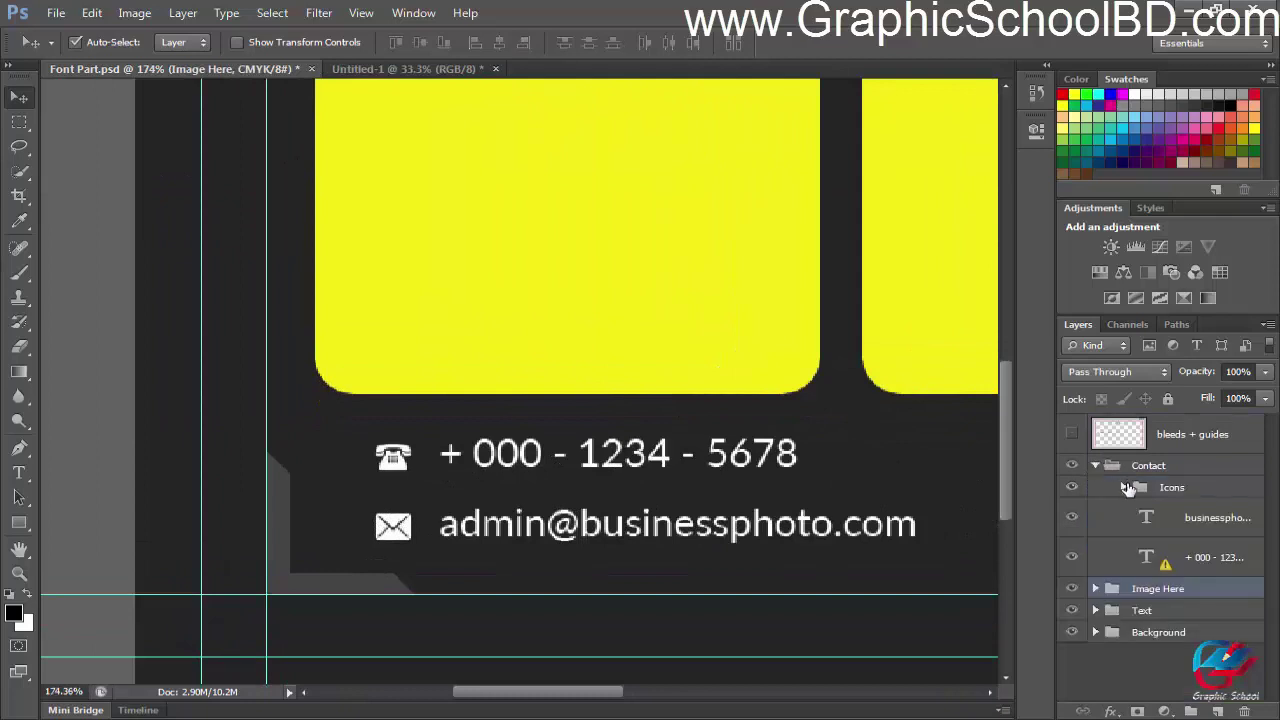
left_click(1124, 487)
scroll(1205, 520, "down", 1)
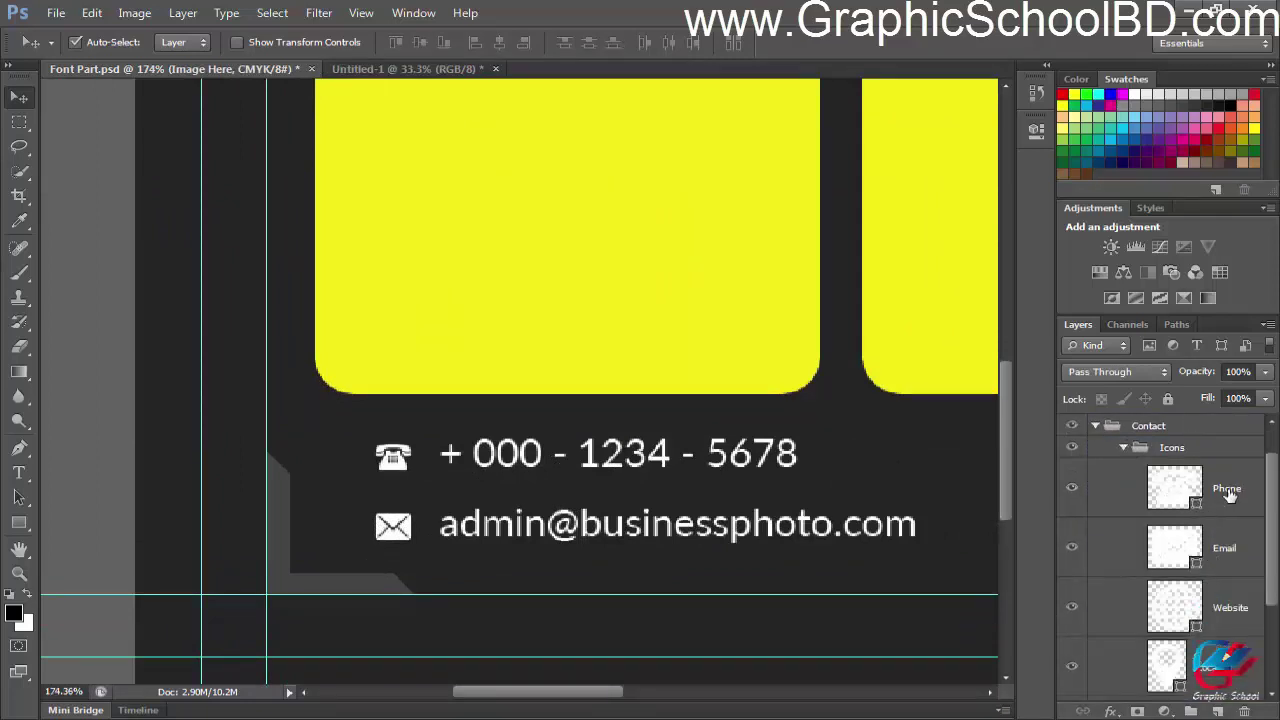
left_click(1226, 493)
left_click(1224, 540)
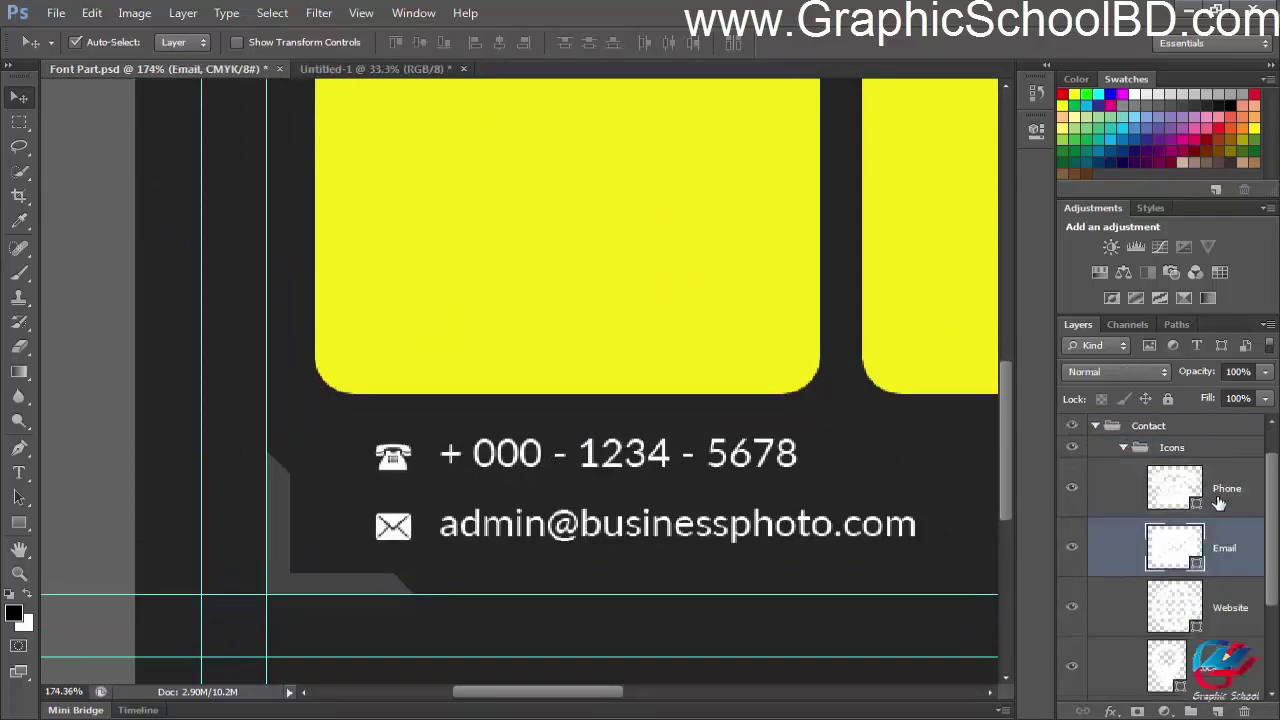
left_click(1217, 505, "ctrl")
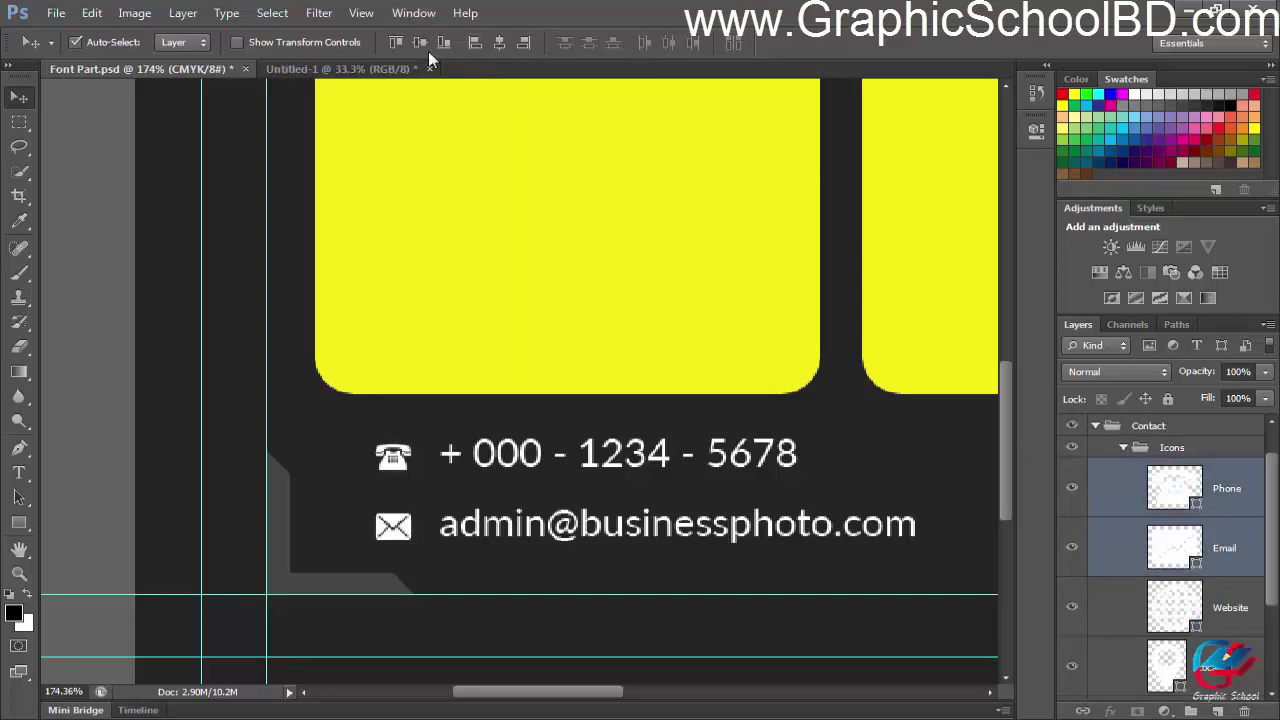
left_click(499, 45)
Shift the Email icon slightly left and down, and realign it with the Phone icon by horizontal centers
left_click(1222, 560)
mouse_move(400, 529)
left_mouse_down()
mouse_move(364, 536)
mouse_move(385, 526)
left_mouse_up()
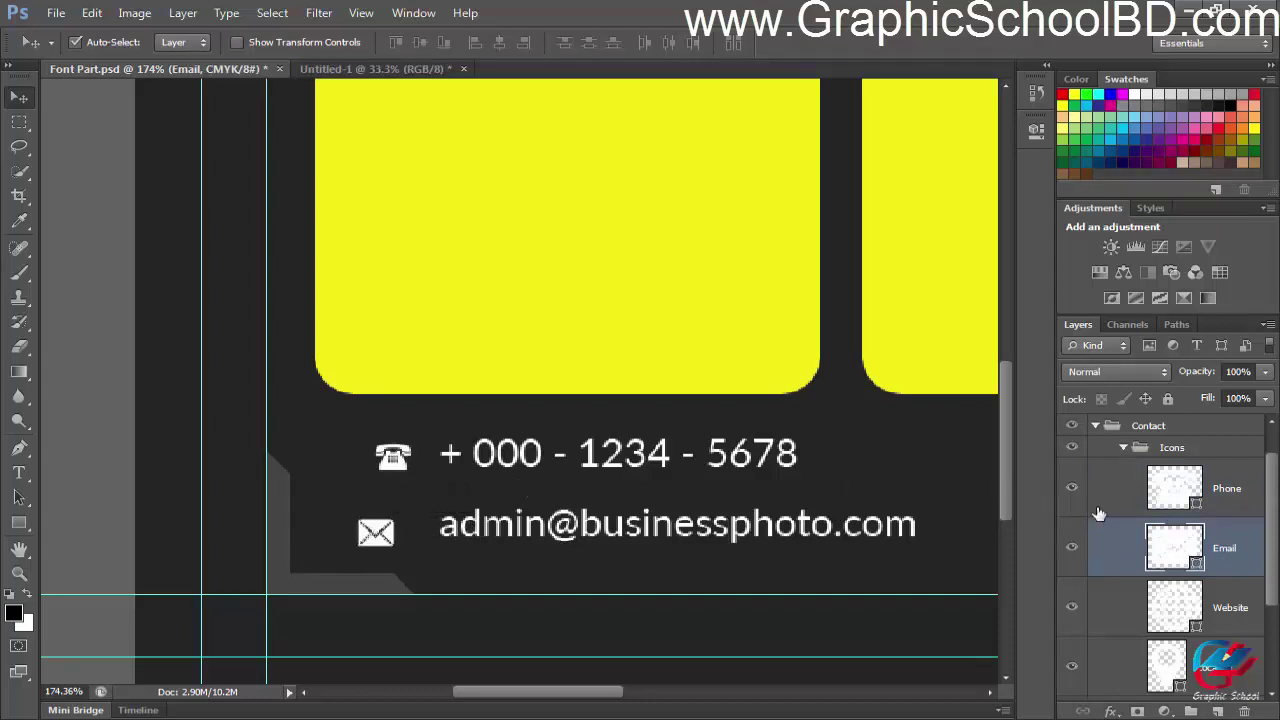
left_click(1212, 493, "shift")
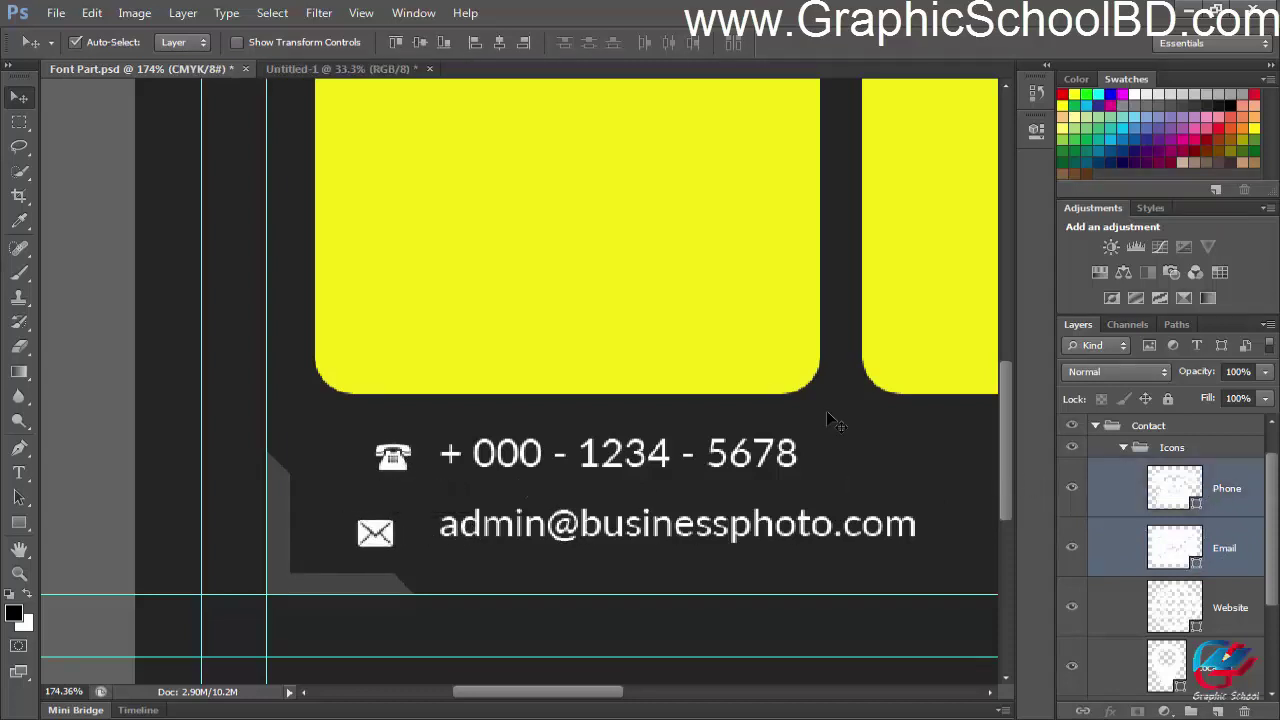
left_click(498, 42)
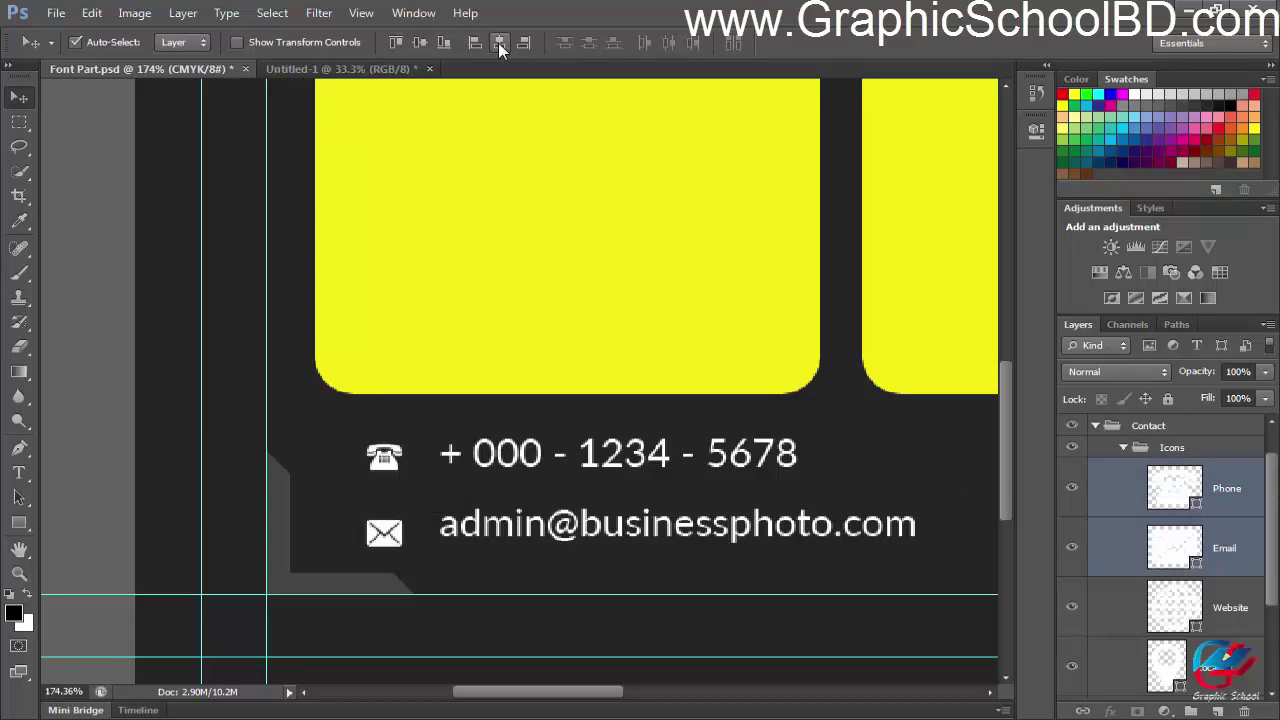
Undo the icon realignment and the Email icon's move, and deselect the layers
key("ctrl+0")
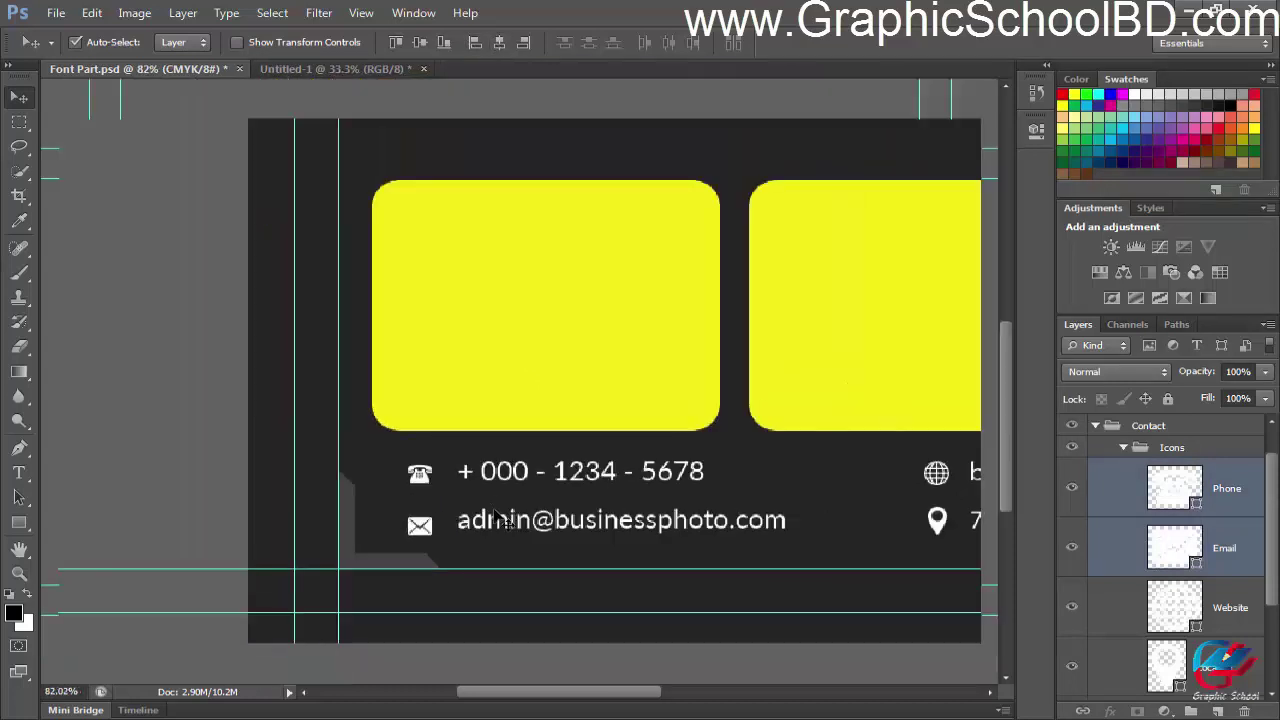
key("ctrl+alt+z")
key("ctrl+alt+z")
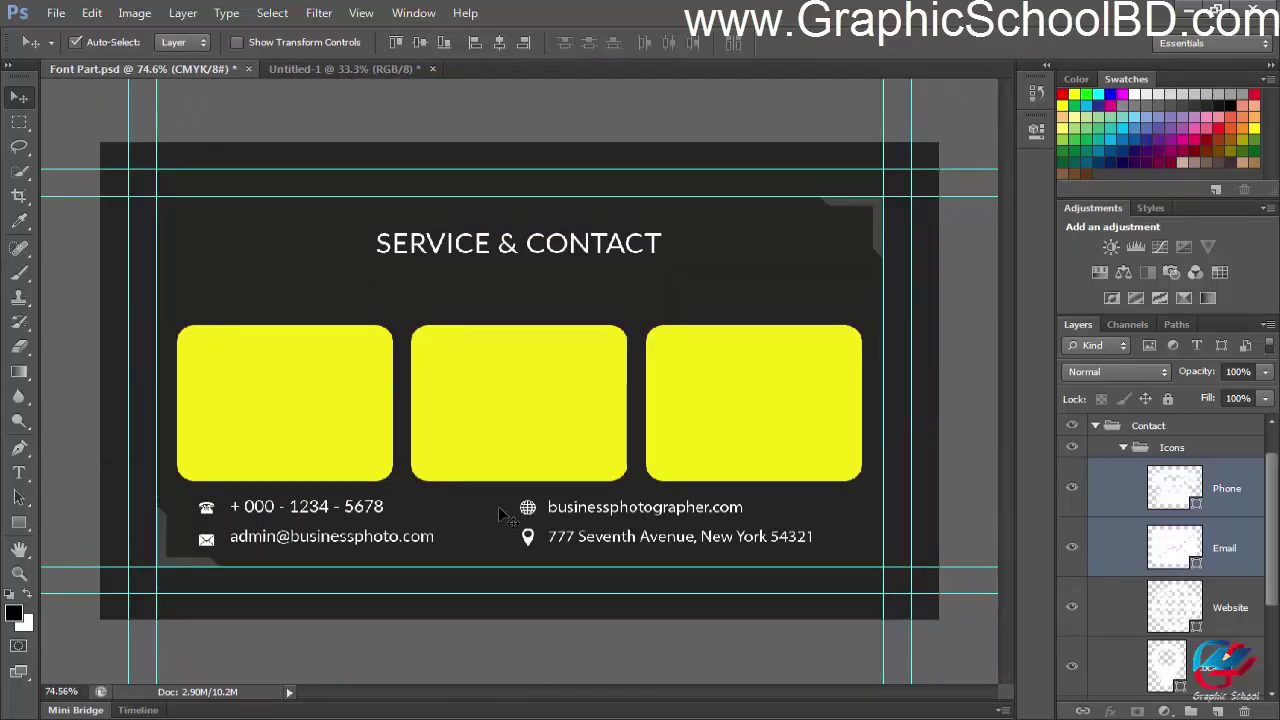
key("ctrl+shift+z")
key("ctrl+minus")
scroll(420, 557, "up", 2)
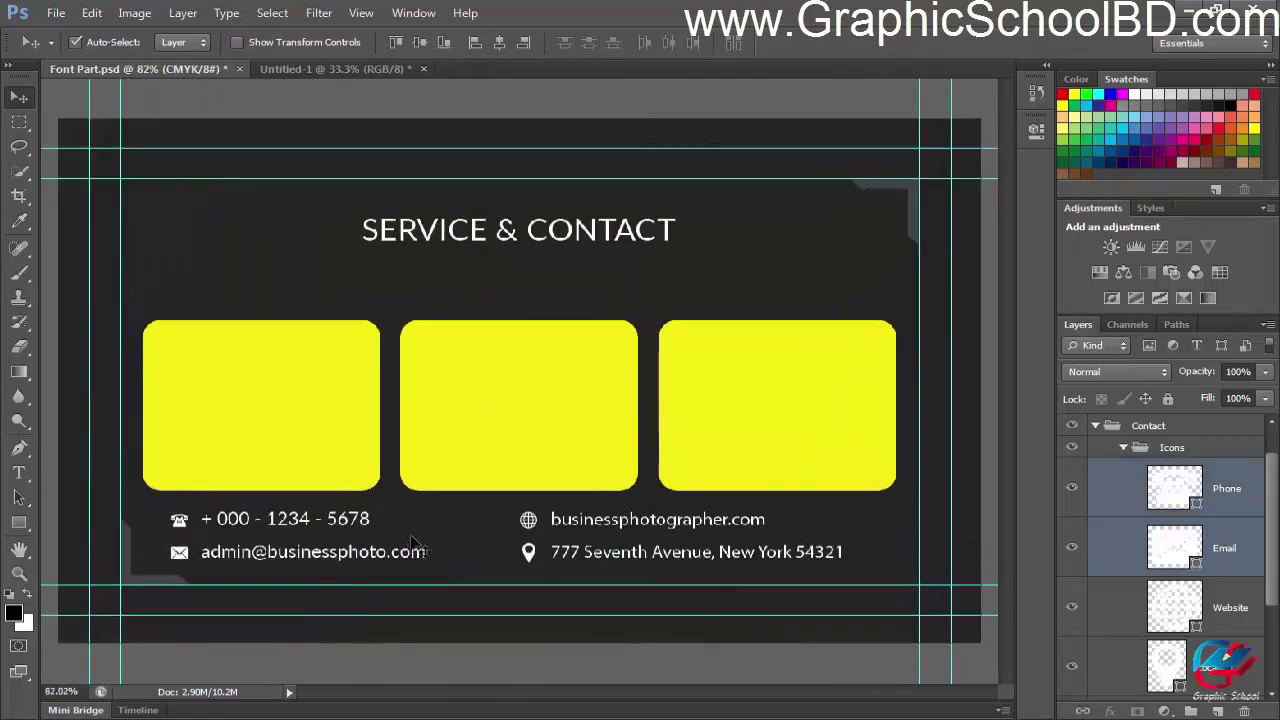
left_click(294, 110)
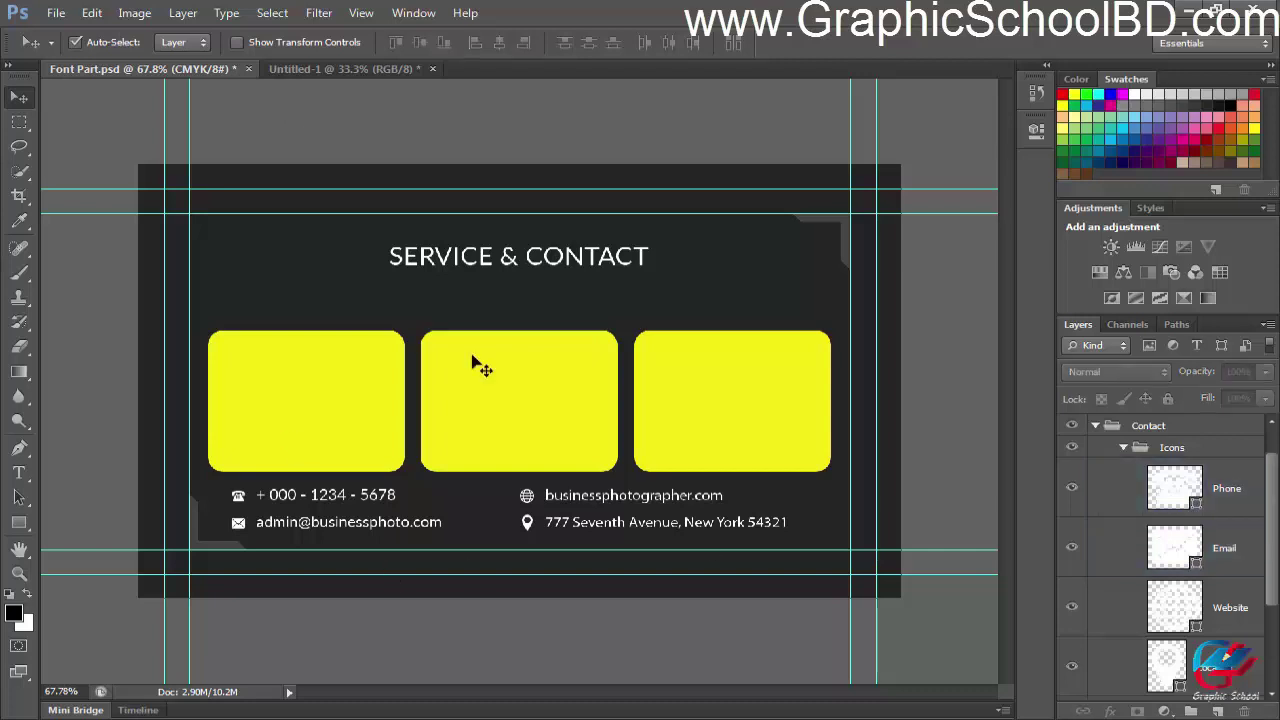
scroll(533, 455, "up", 1)
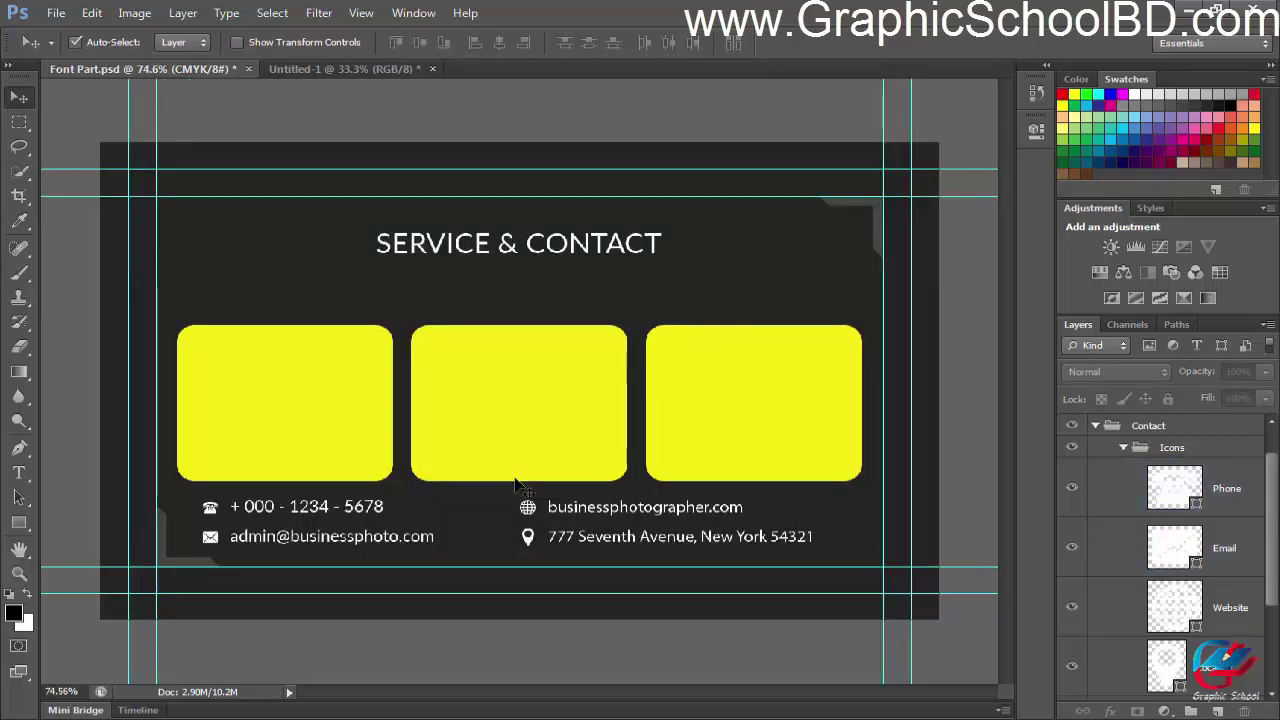